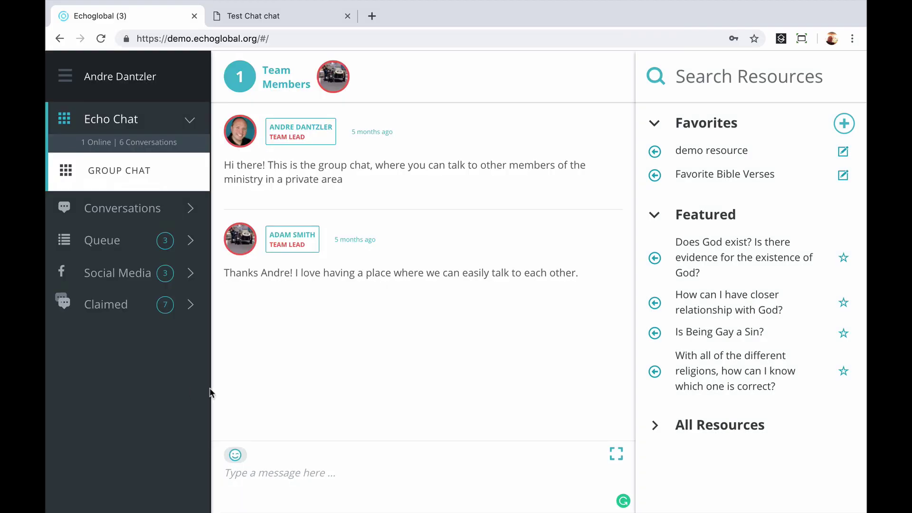
# Widen the navigation sidebar and reopen the Echo Chat section after toggling the sections closed
pyautogui.moveTo(247, 389); pyautogui.dragTo(357, 391)
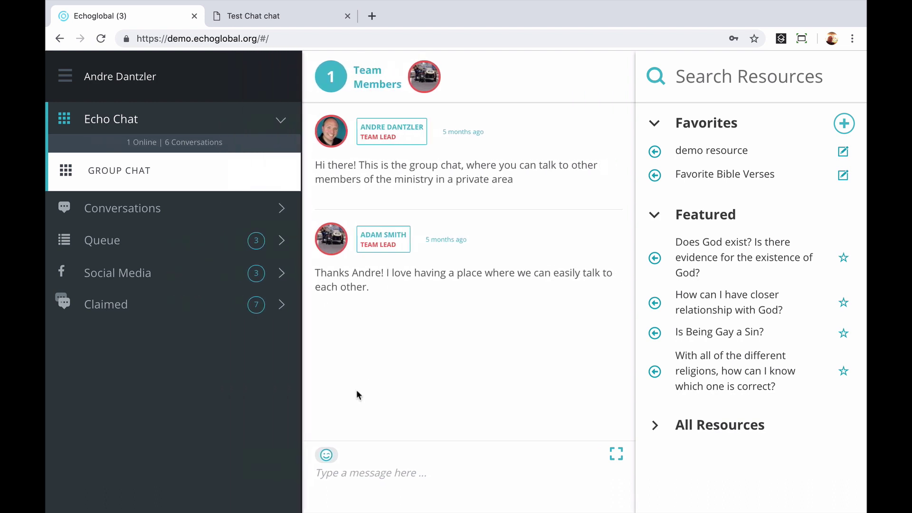
pyautogui.click(160, 209)
pyautogui.click(160, 210)
pyautogui.click(152, 127)
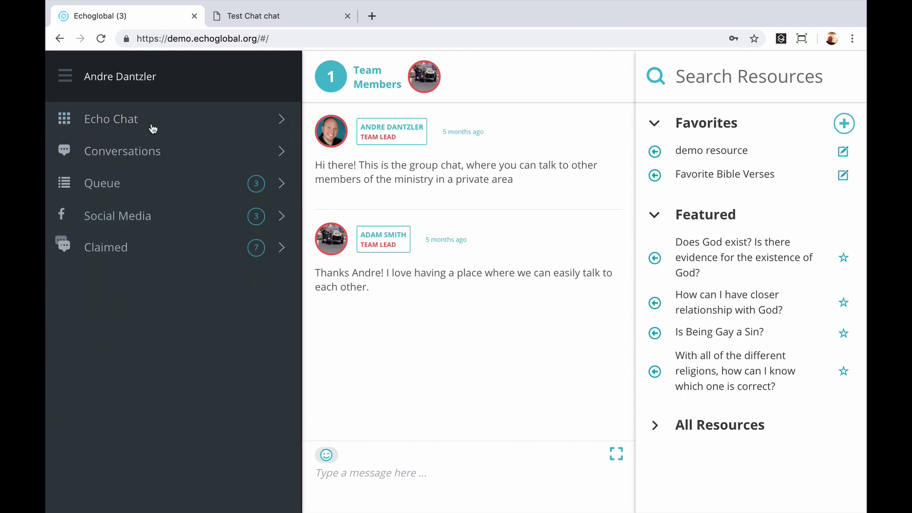
pyautogui.click(153, 128)
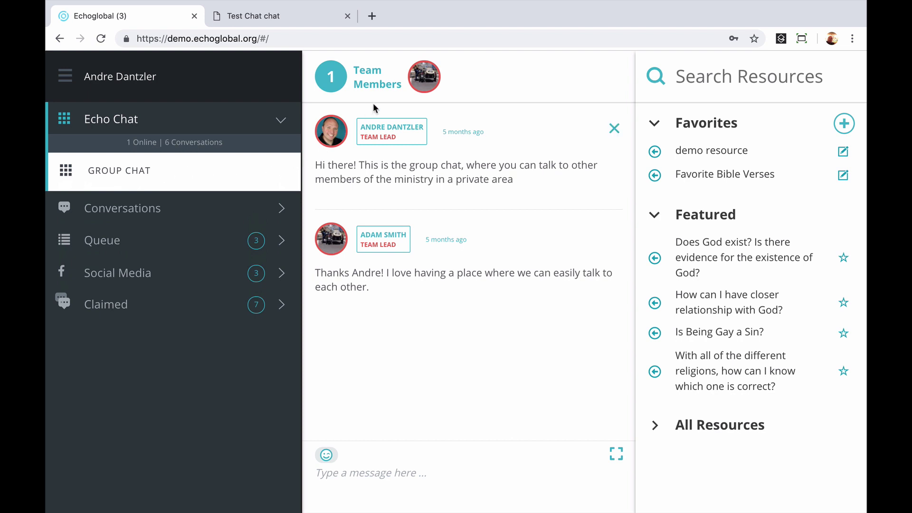
# Send the message "This is a question for the whole team" in the group chat
pyautogui.click(373, 478)
pyautogui.write('This is a q')
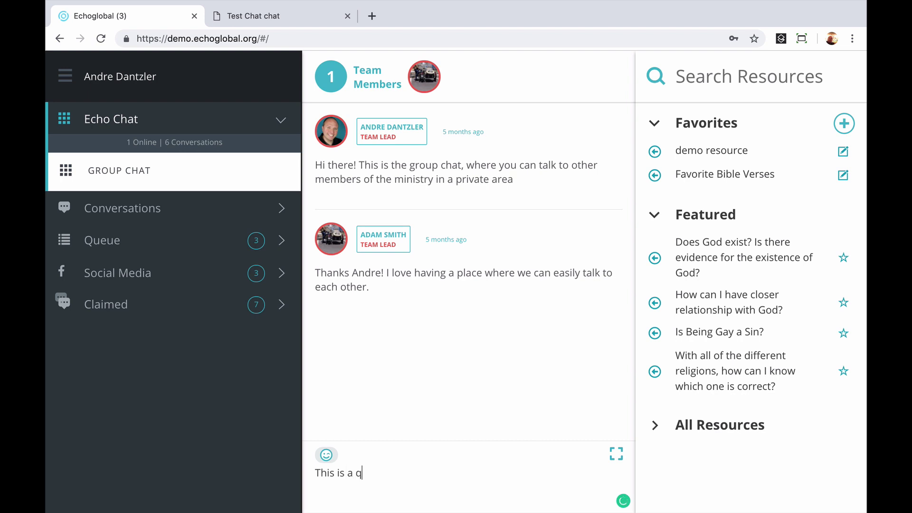
pyautogui.write('uestion for the whole team')
pyautogui.press('Return')
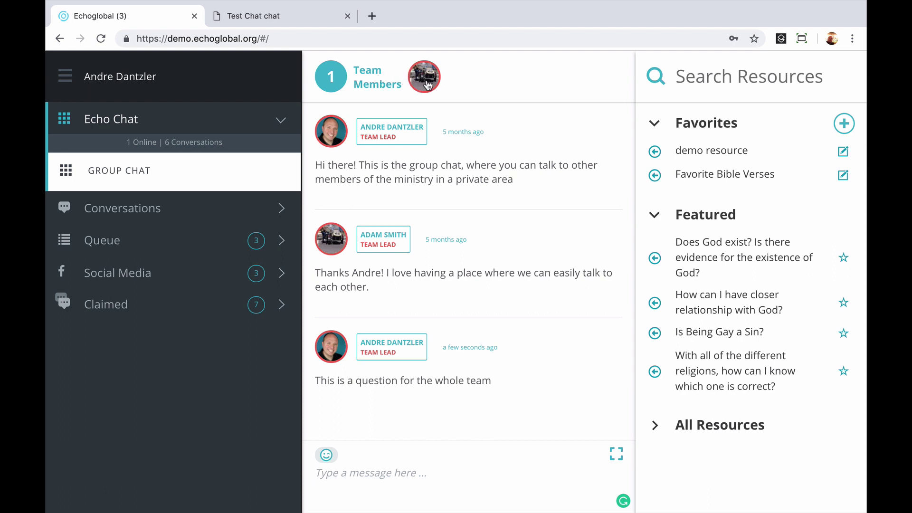
# Start a private chat with the other team lead from the users list and send "This is a private message"
pyautogui.click(385, 90)
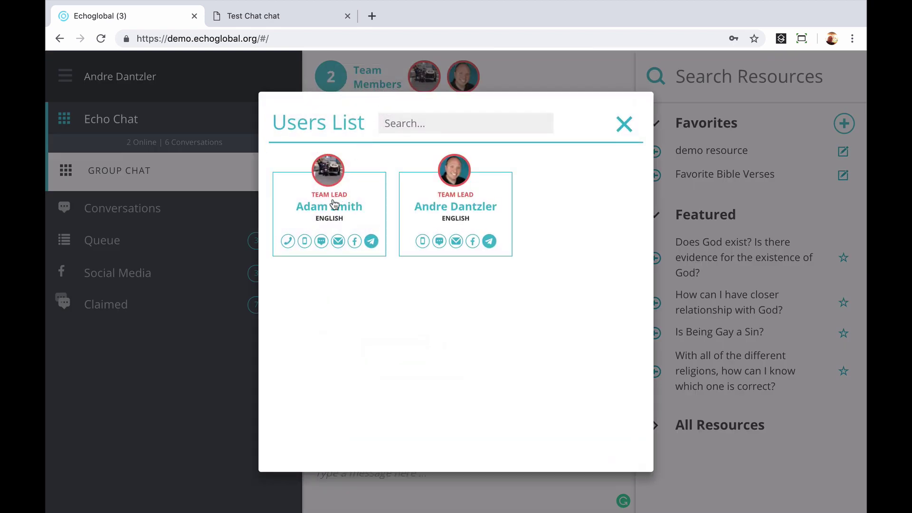
pyautogui.click(334, 204)
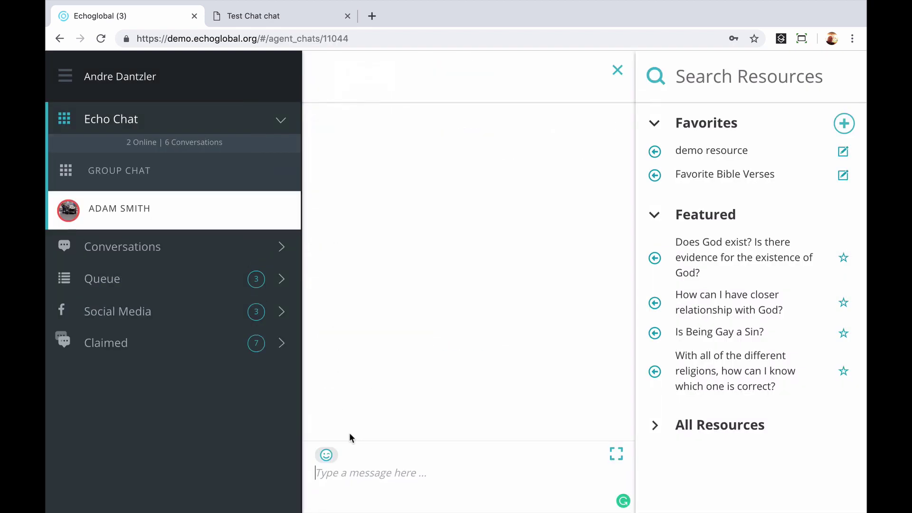
pyautogui.write('This is a priva')
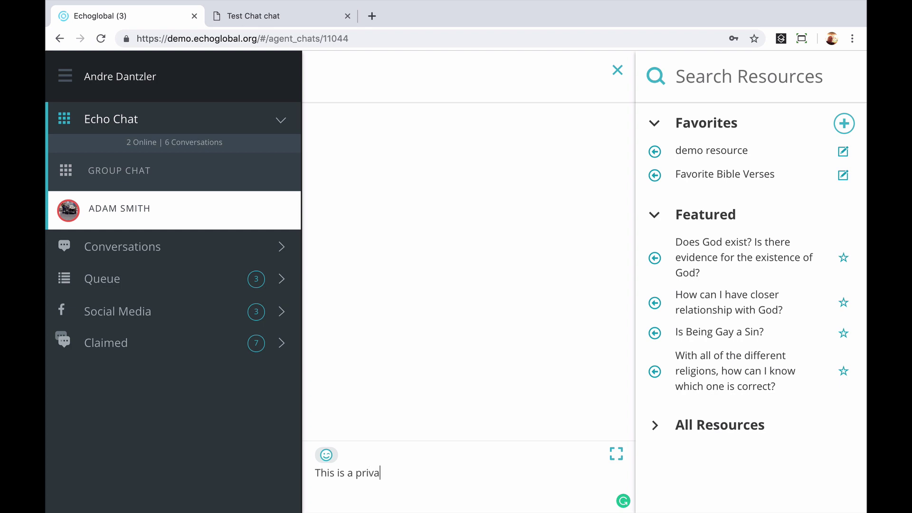
pyautogui.write('te message')
pyautogui.press('Return')
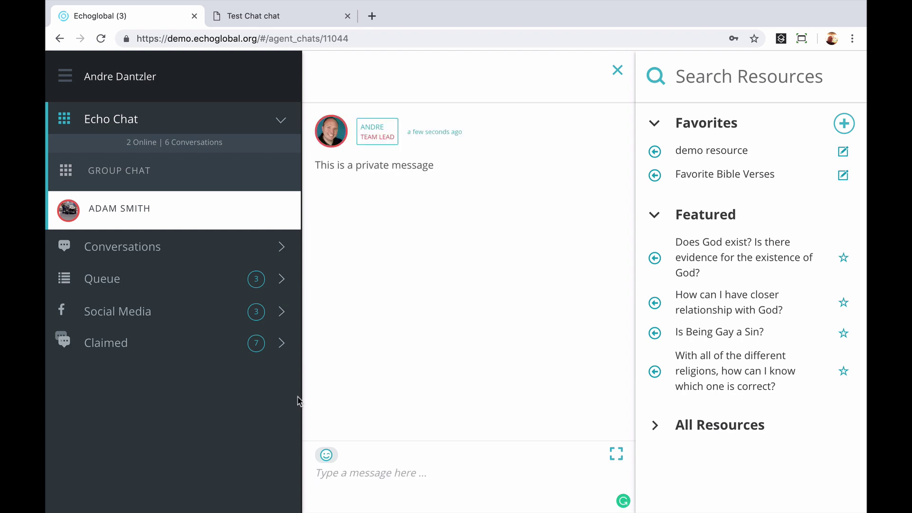
# Return to the group chat and expand the Conversations and Queue sections in place of Echo Chat
pyautogui.click(149, 173)
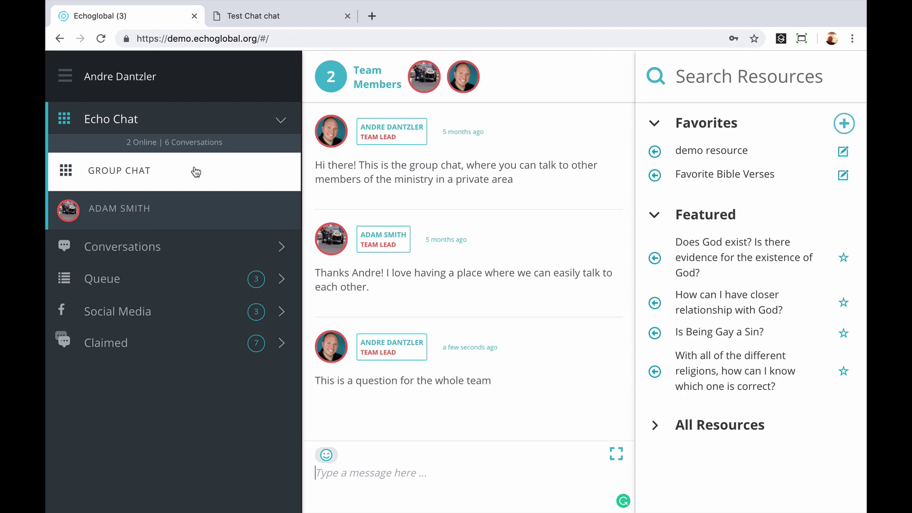
pyautogui.click(169, 126)
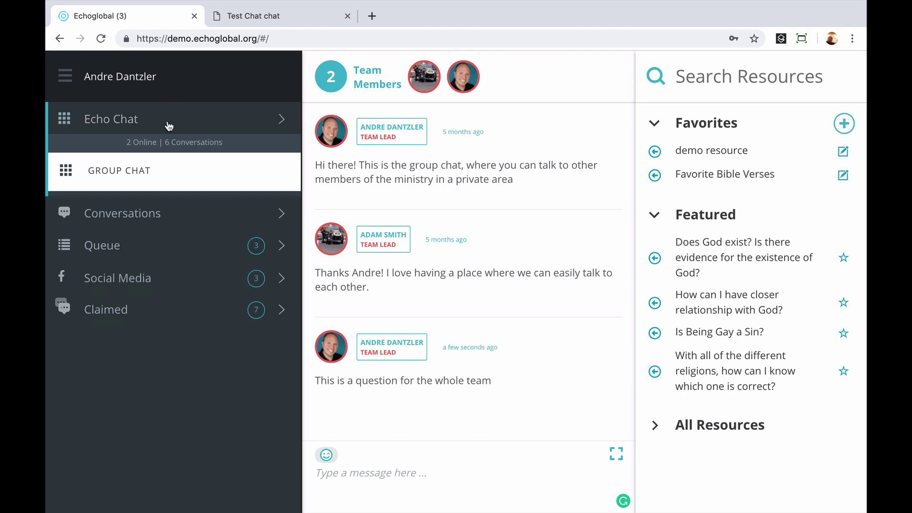
pyautogui.click(179, 154)
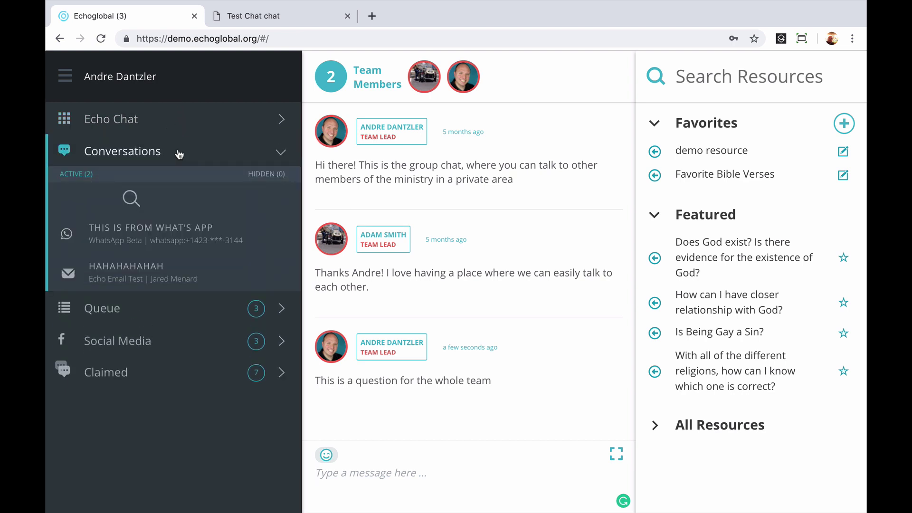
pyautogui.click(120, 309)
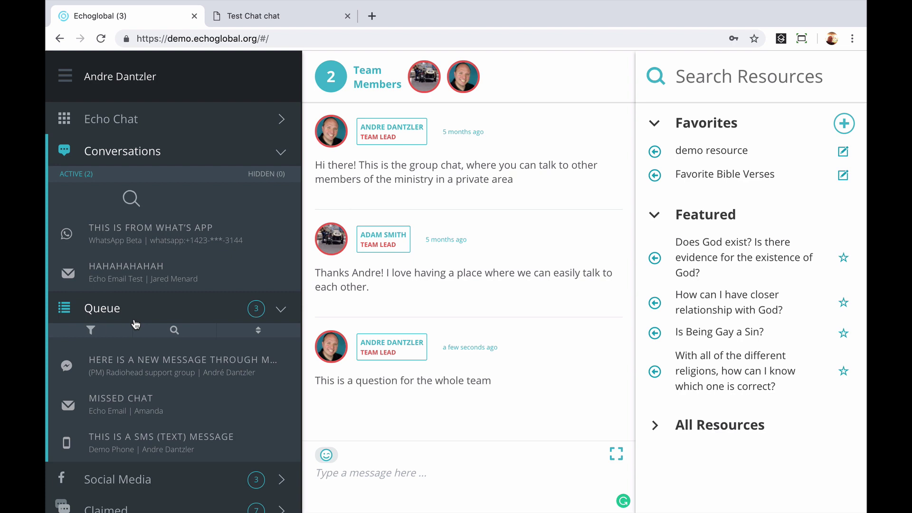
# Examine the queued Messenger, email and SMS entries, including their type icons, titles, sources and contacts
pyautogui.moveTo(110, 407)
pyautogui.moveTo(82, 366)
pyautogui.scroll(5, 82, 366)
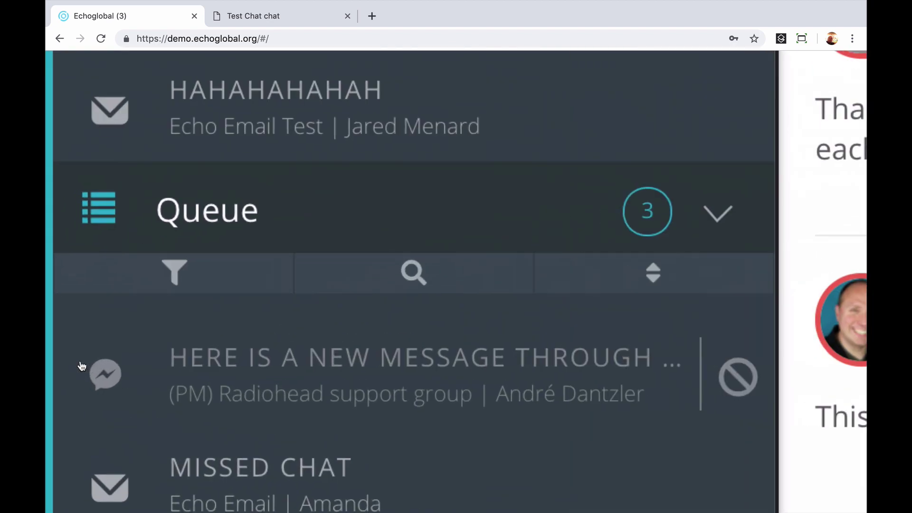
pyautogui.scroll(-1, 81, 366)
pyautogui.scroll(-4, 143, 395)
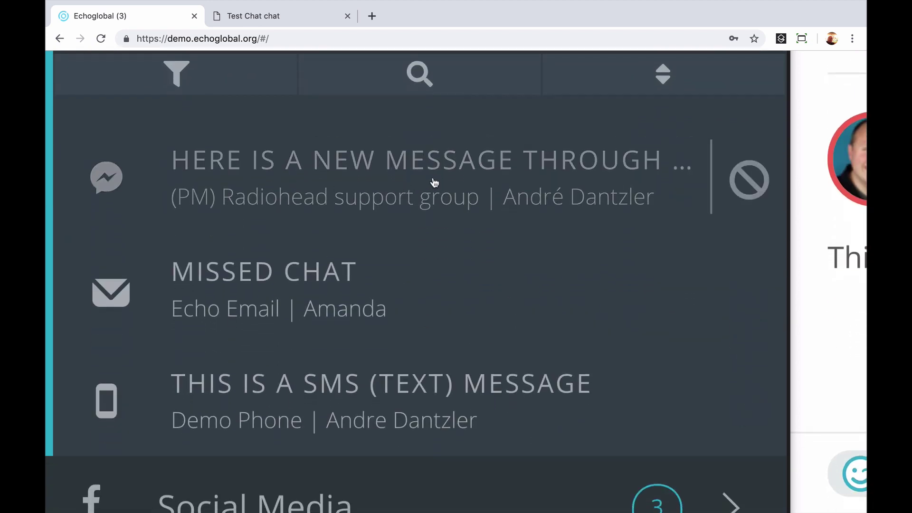
pyautogui.moveTo(554, 312)
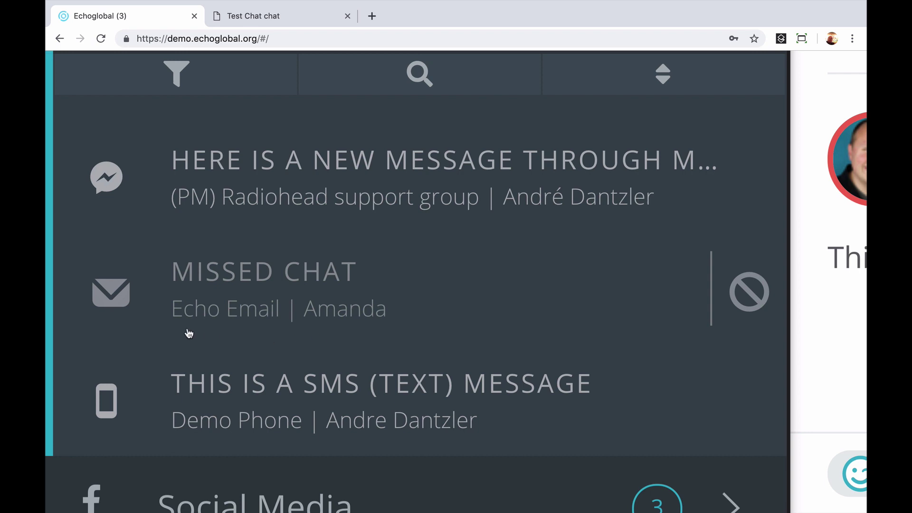
pyautogui.moveTo(304, 352)
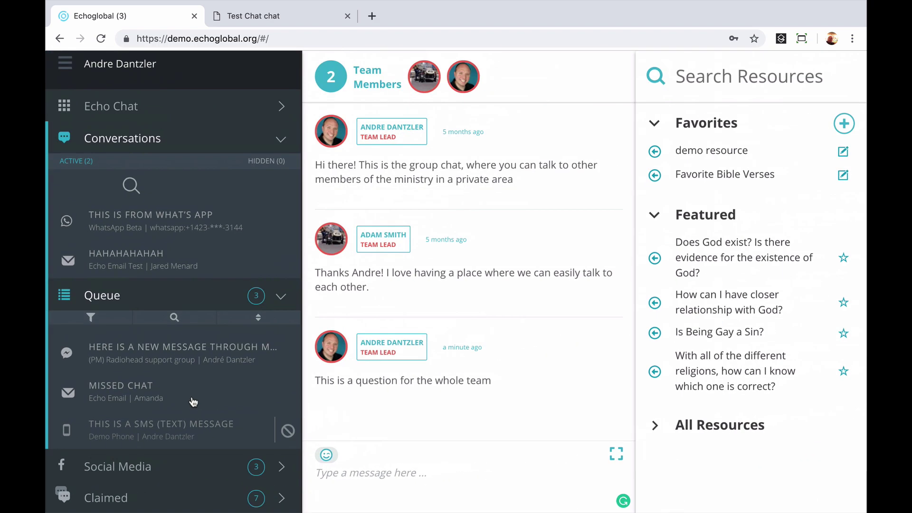
pyautogui.moveTo(193, 402)
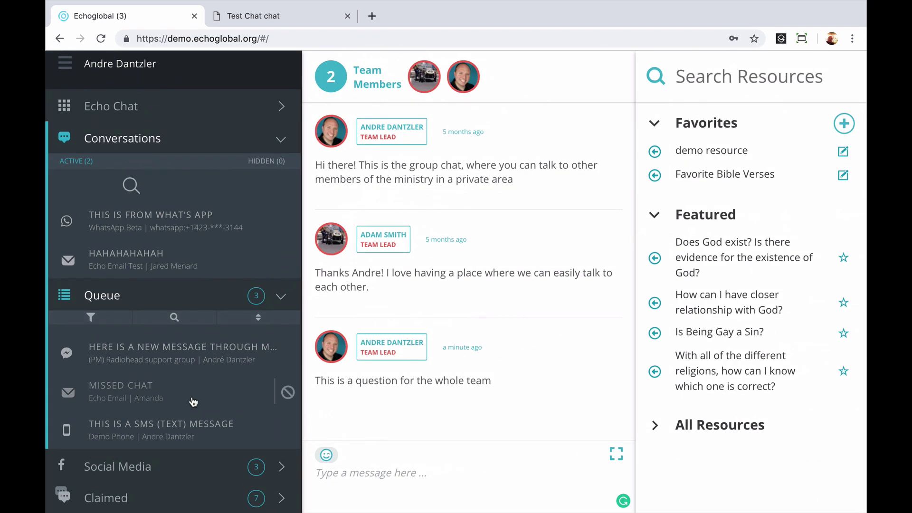
# Review the queued Missed Chat email and its client summary, and cancel without claiming the conversation
pyautogui.click(133, 393)
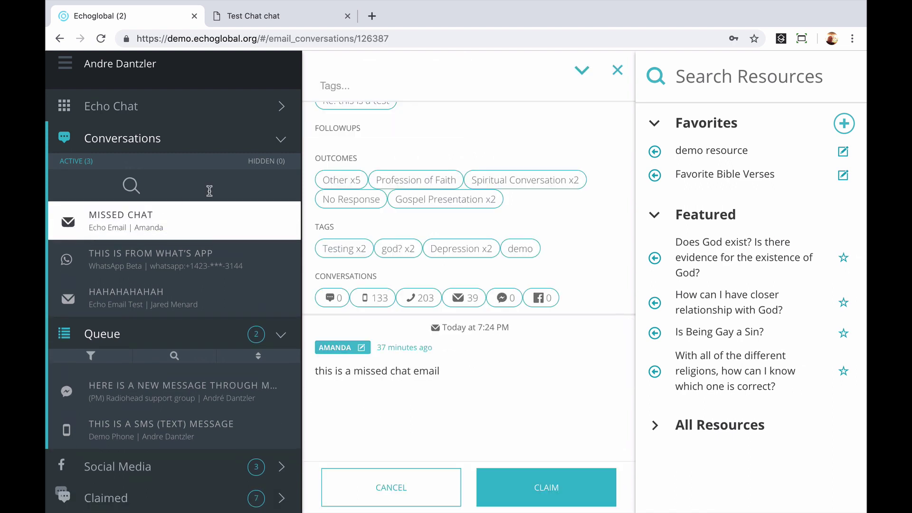
pyautogui.scroll(4, 452, 191)
pyautogui.scroll(10, 453, 191)
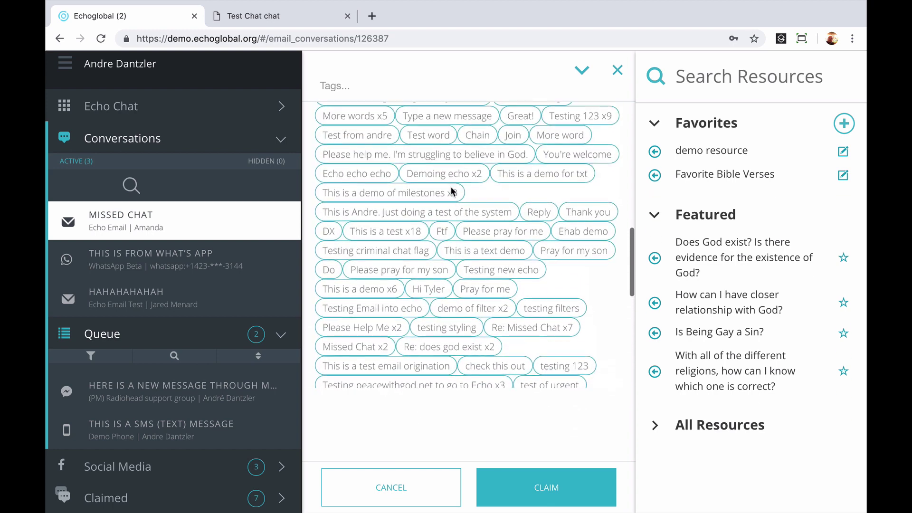
pyautogui.scroll(2, 453, 191)
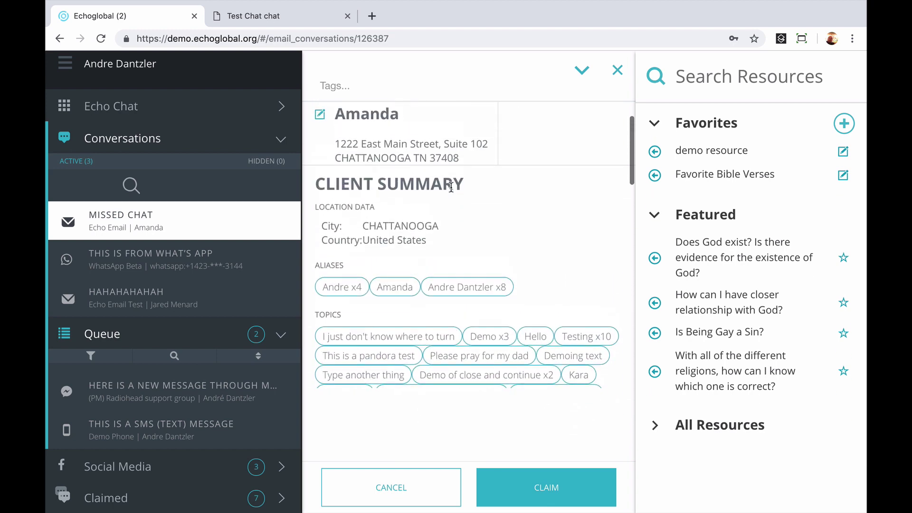
pyautogui.moveTo(364, 225); pyautogui.dragTo(455, 240)
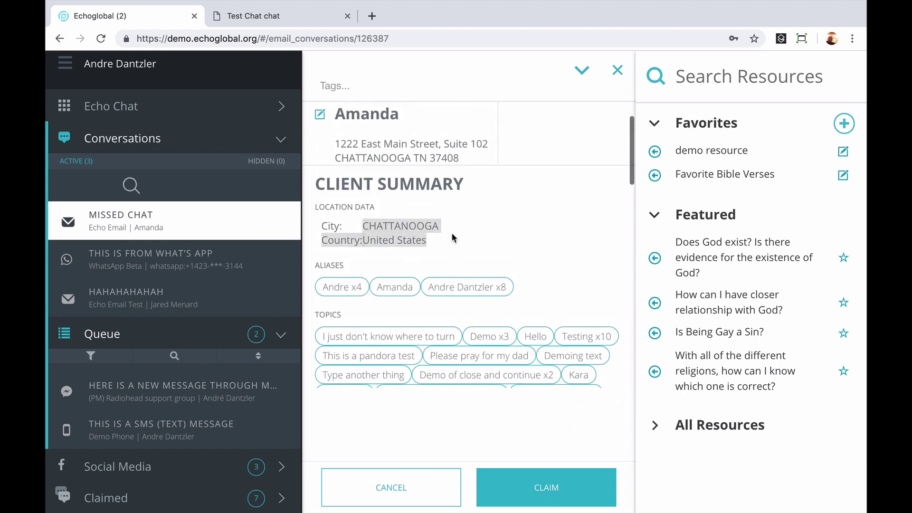
pyautogui.click(457, 243)
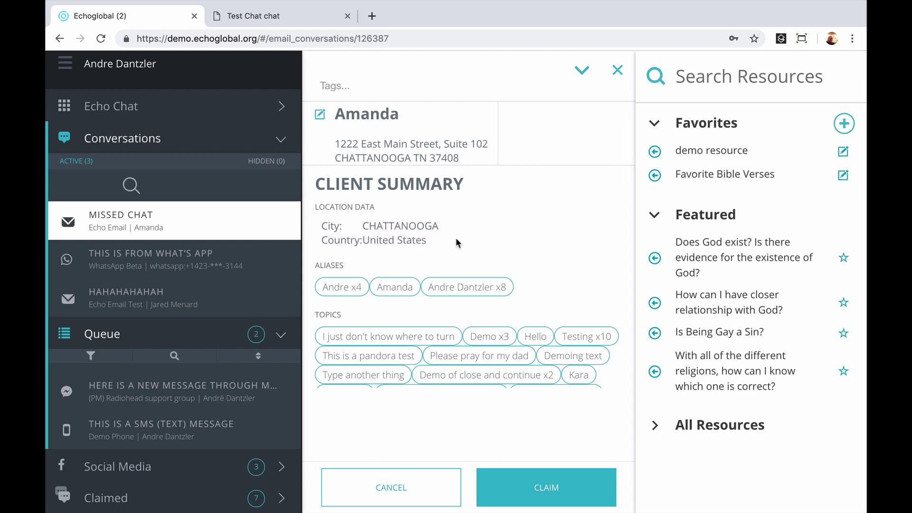
pyautogui.scroll(2, 456, 243)
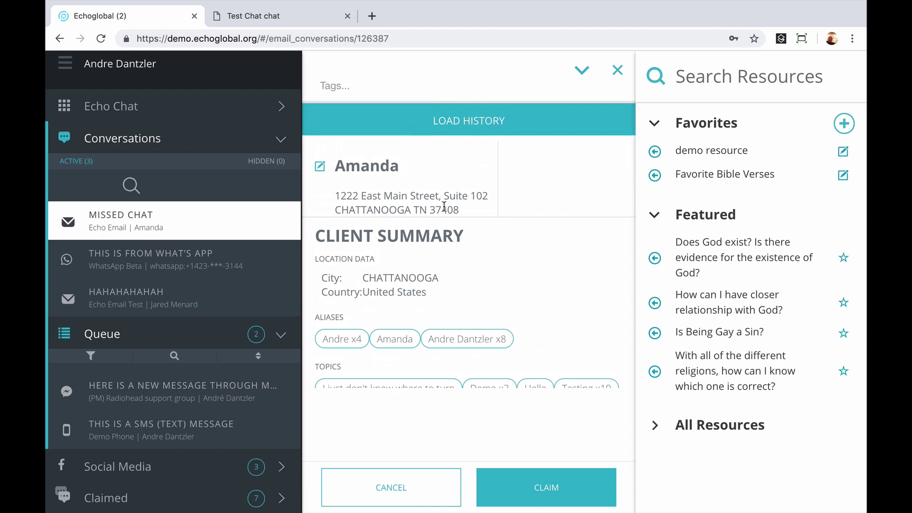
pyautogui.scroll(-5, 444, 206)
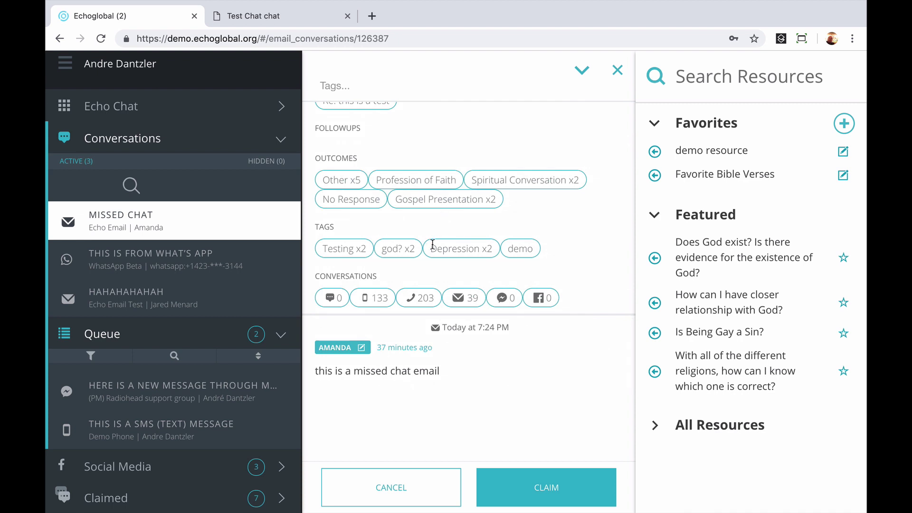
pyautogui.click(354, 483)
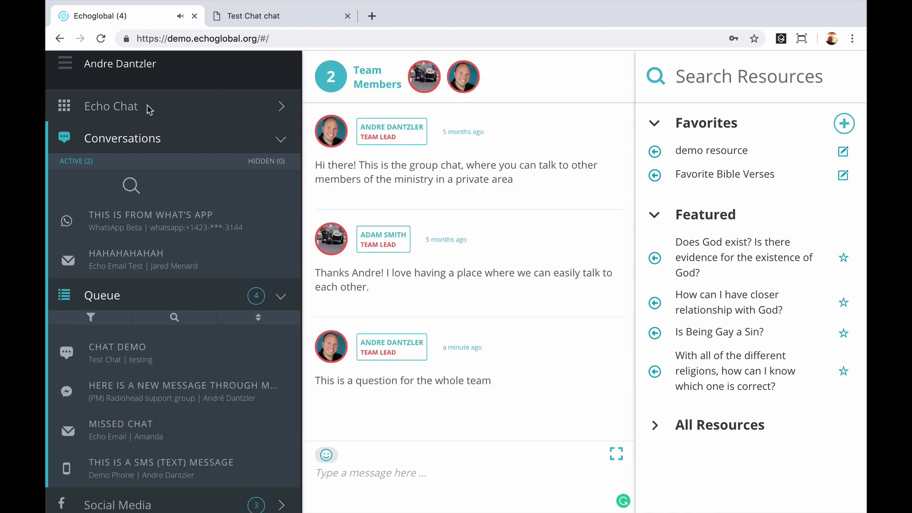
# Take the Chat Demo conversation from the queue and send the reply "This is a message"
pyautogui.click(183, 354)
pyautogui.write('T')
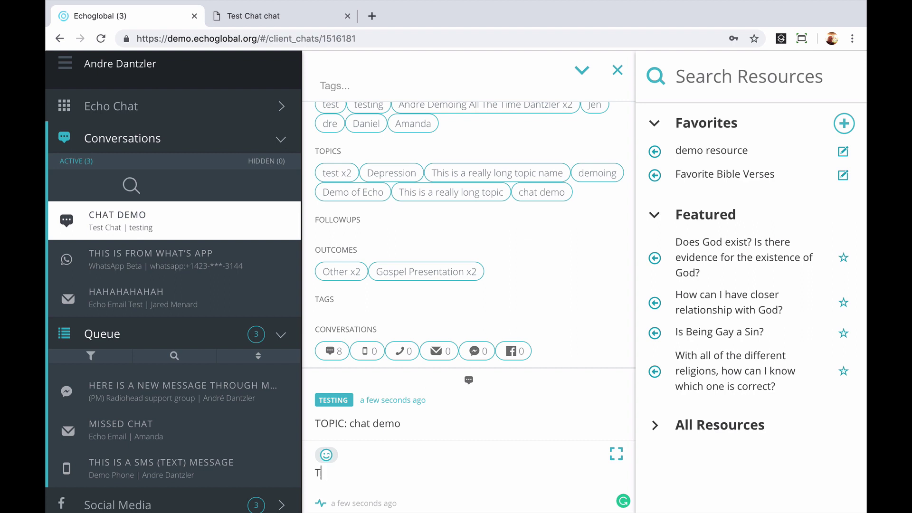
pyautogui.write('his is a message')
pyautogui.press('Return')
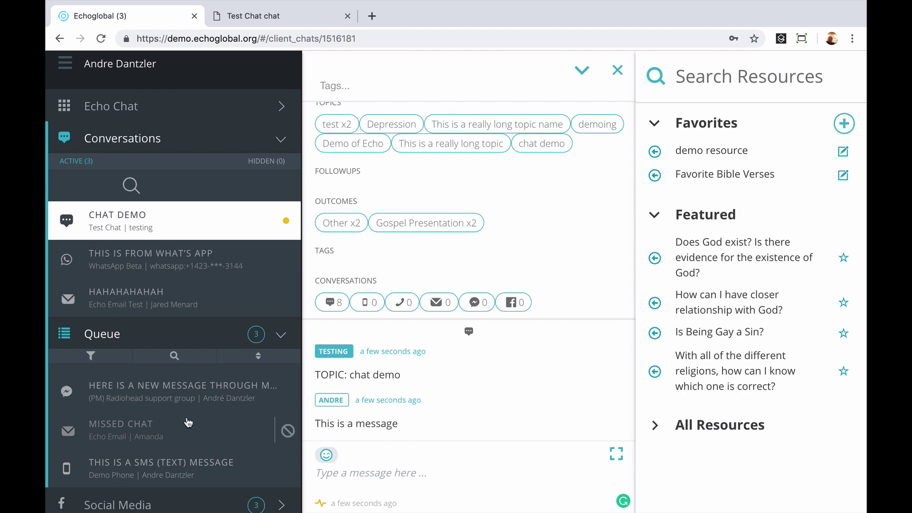
# Take the Messenger conversation from the queue and send the reply "This is a different conversation"
pyautogui.click(203, 403)
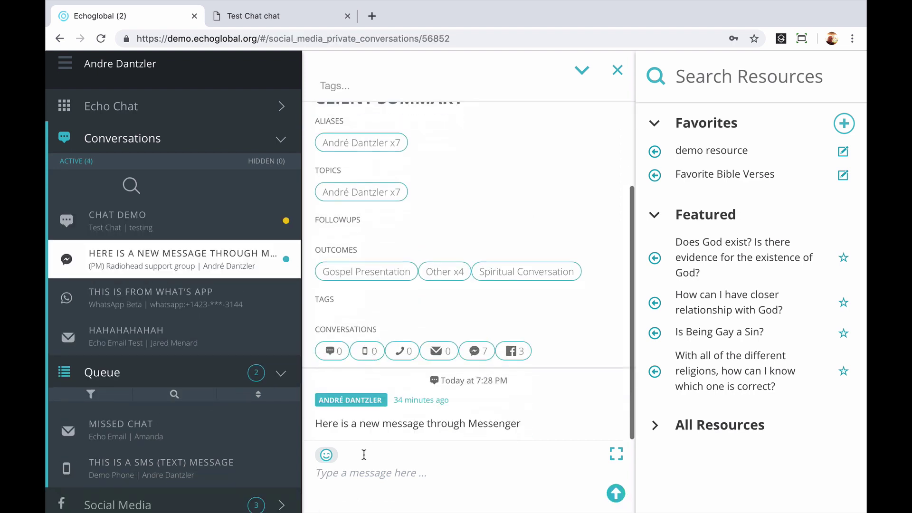
pyautogui.click(363, 481)
pyautogui.write('This is a ')
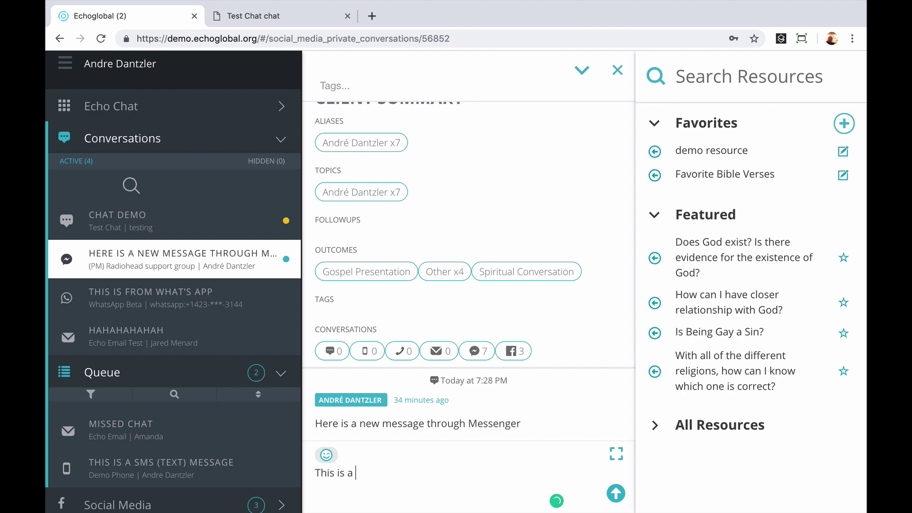
pyautogui.write('different conve')
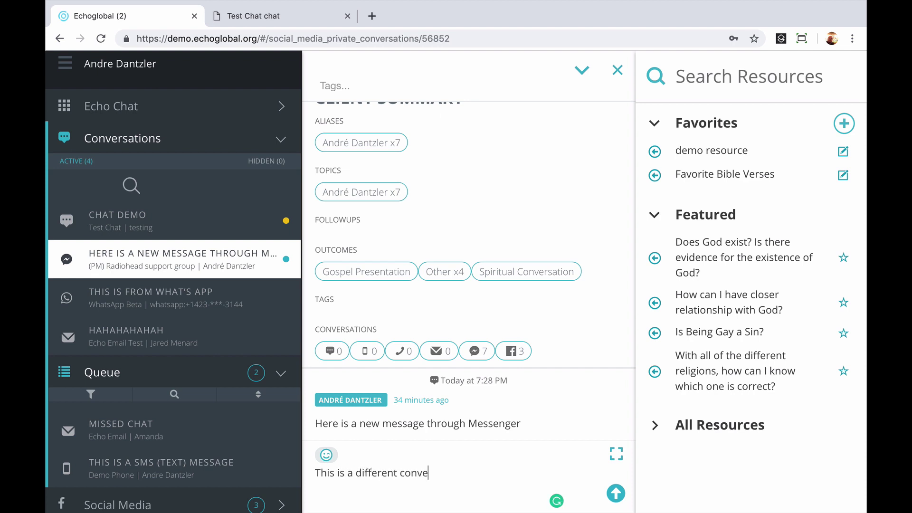
pyautogui.write('rsation')
pyautogui.hotkey('shift', 'Return')
pyautogui.click(621, 496)
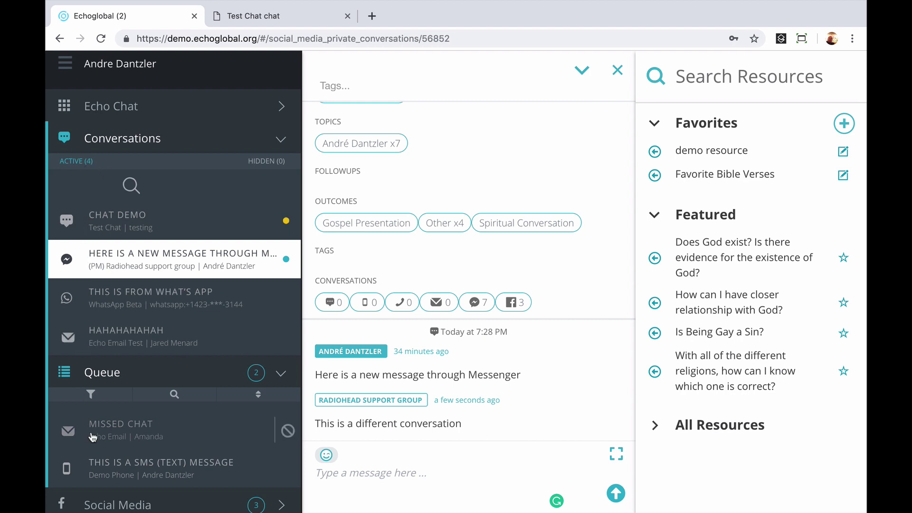
# Take the SMS conversation from the queue and send the reply "I will hide this"
pyautogui.click(121, 465)
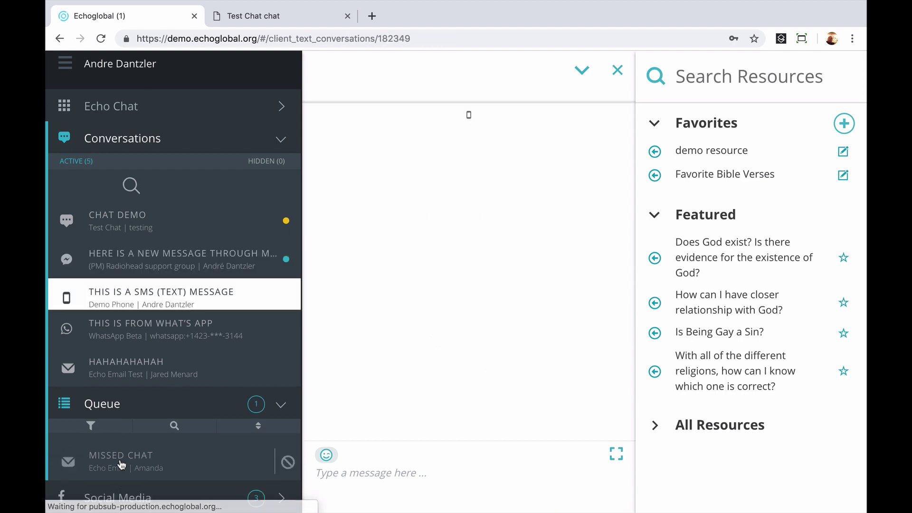
pyautogui.click(539, 490)
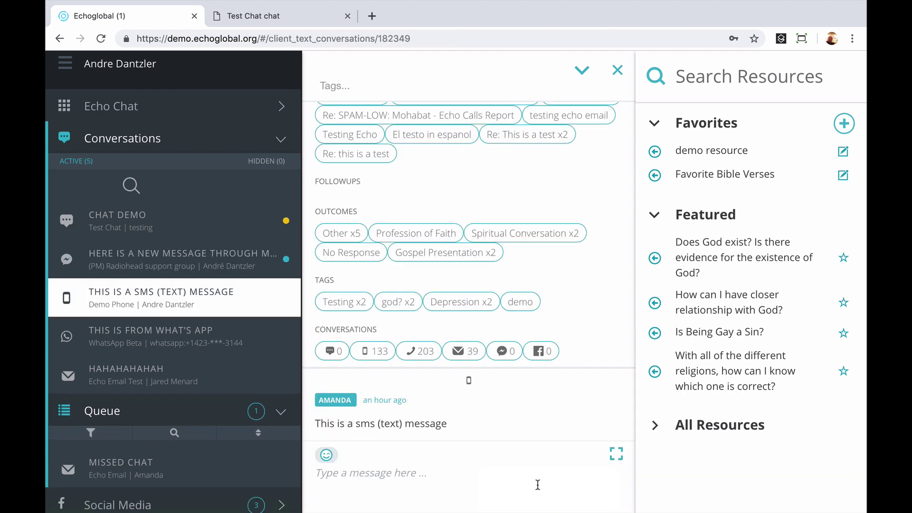
pyautogui.click(411, 462)
pyautogui.write('I')
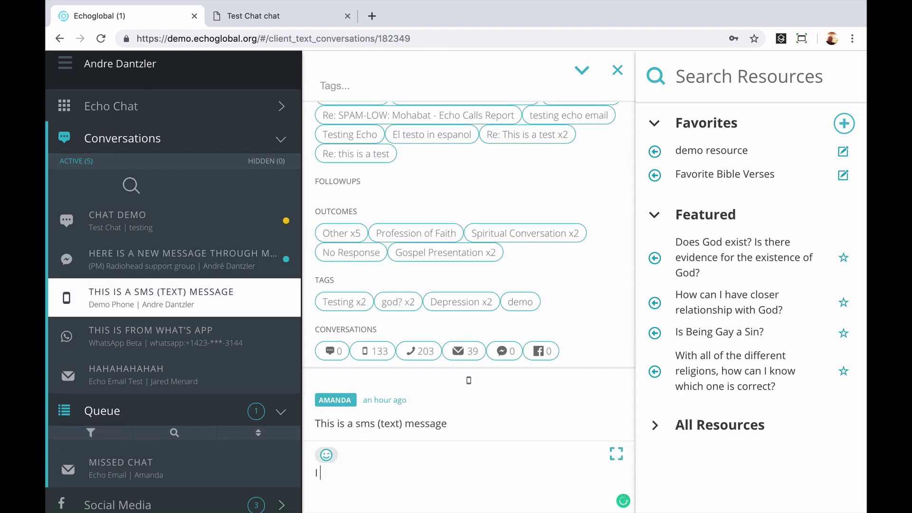
pyautogui.write(' will hide this')
pyautogui.press('Return')
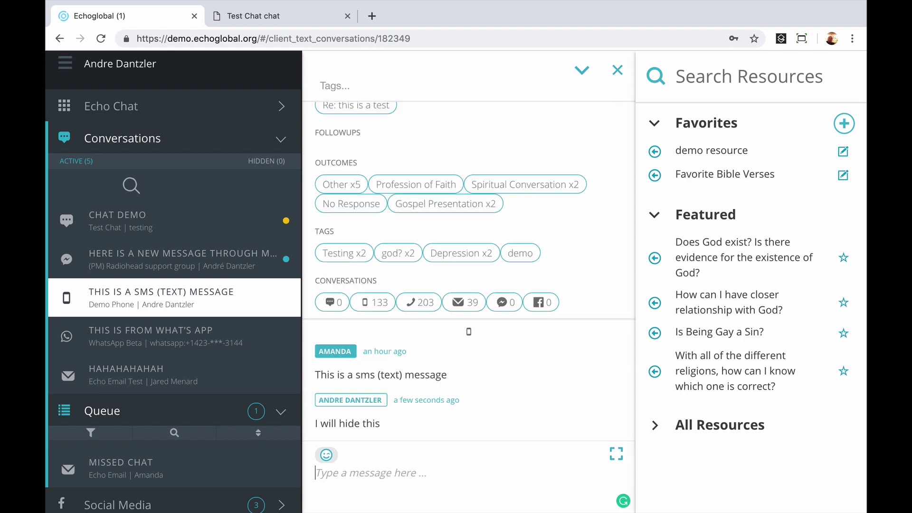
# Hide the answered SMS conversation and collapse the Conversations section
pyautogui.click(582, 70)
pyautogui.click(529, 227)
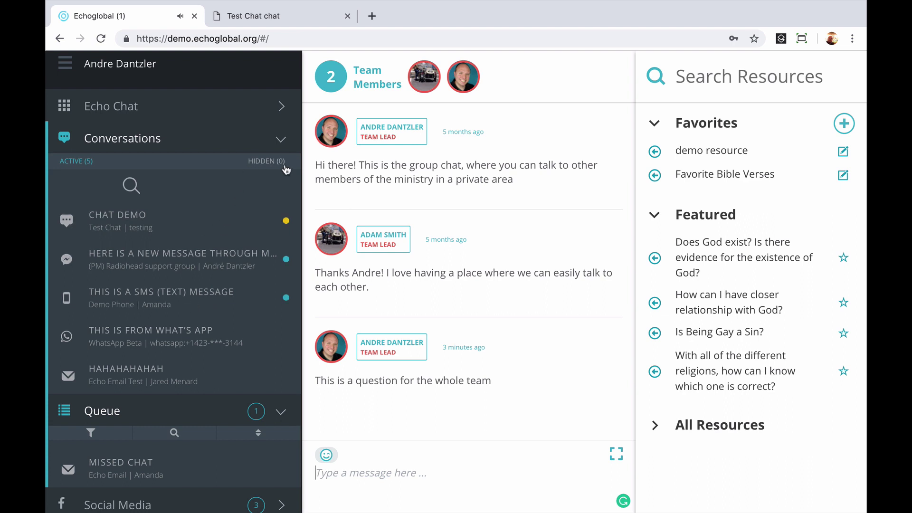
pyautogui.click(177, 146)
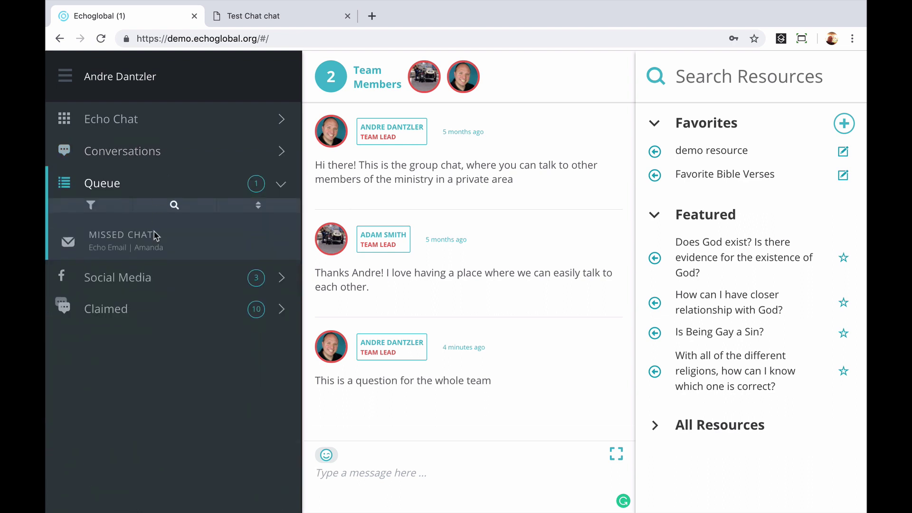
# Collapse the Queue and open the "This is a test of video" post under Social Media
pyautogui.click(138, 185)
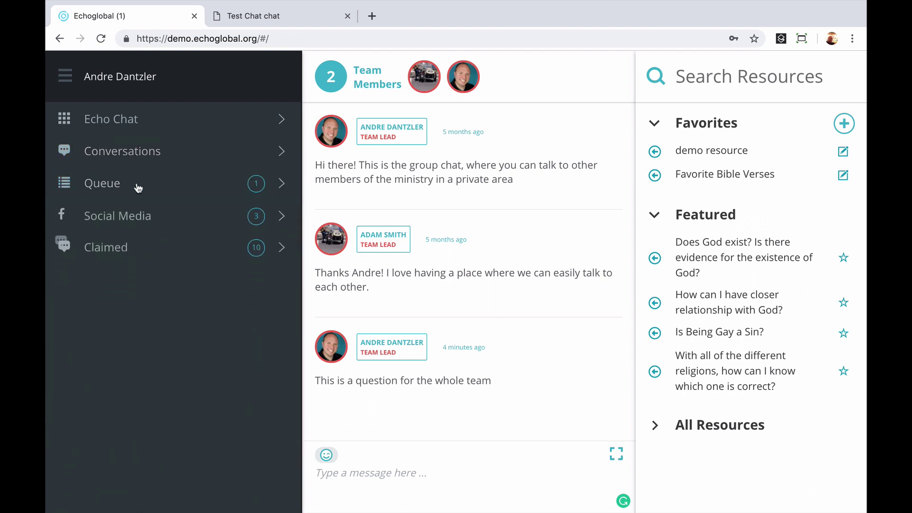
pyautogui.click(164, 226)
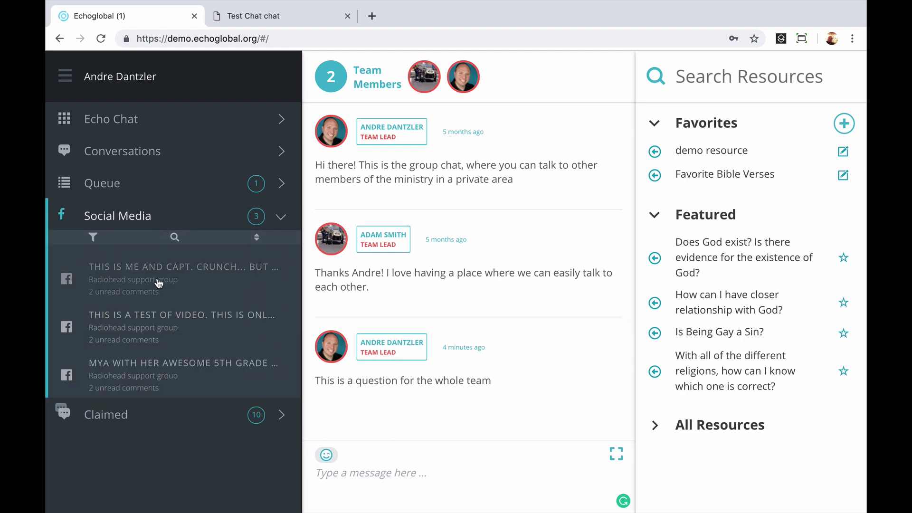
pyautogui.click(153, 322)
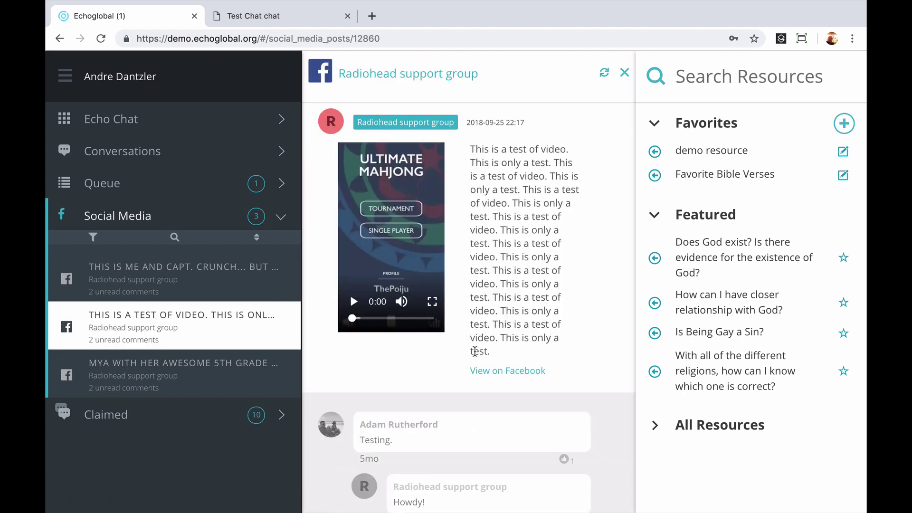
# Post "This is a reply" in the "Hey friend page!" comment thread of the video post
pyautogui.scroll(-7, 475, 349)
pyautogui.scroll(-10, 476, 356)
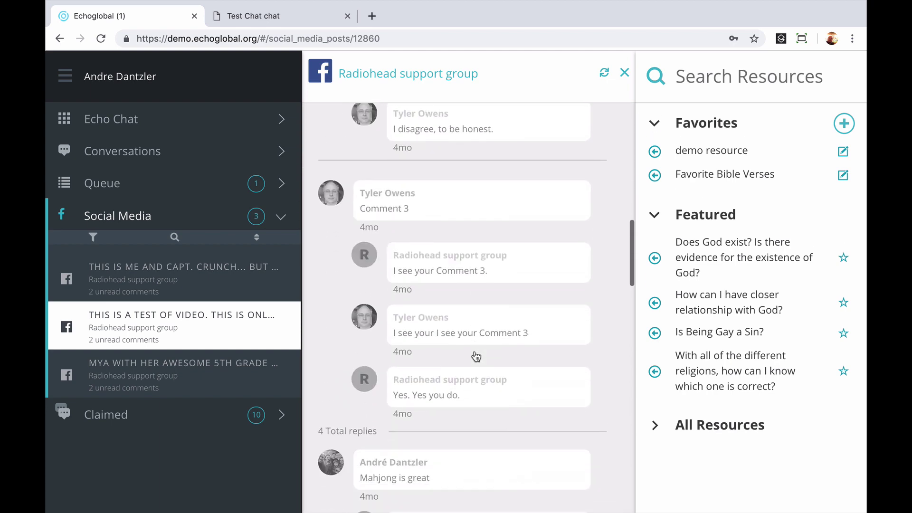
pyautogui.scroll(-8, 476, 356)
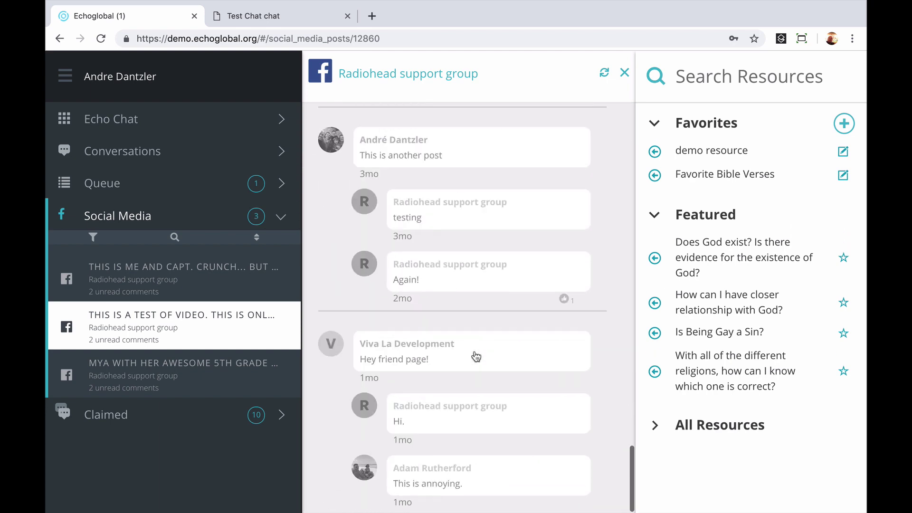
pyautogui.click(422, 471)
pyautogui.write('This is a reply')
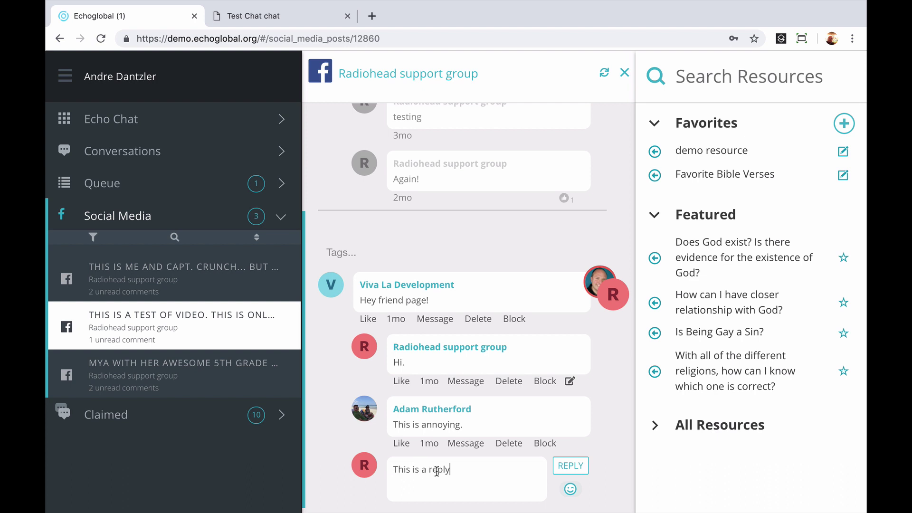
pyautogui.click(573, 467)
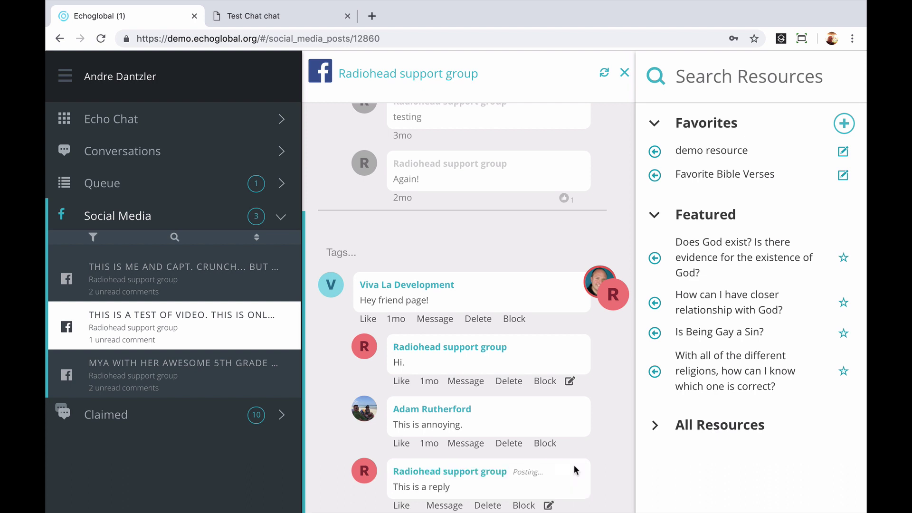
# Privately message the author of the "This is annoying." comment with "This is a private message sent through FB messenger"
pyautogui.click(466, 443)
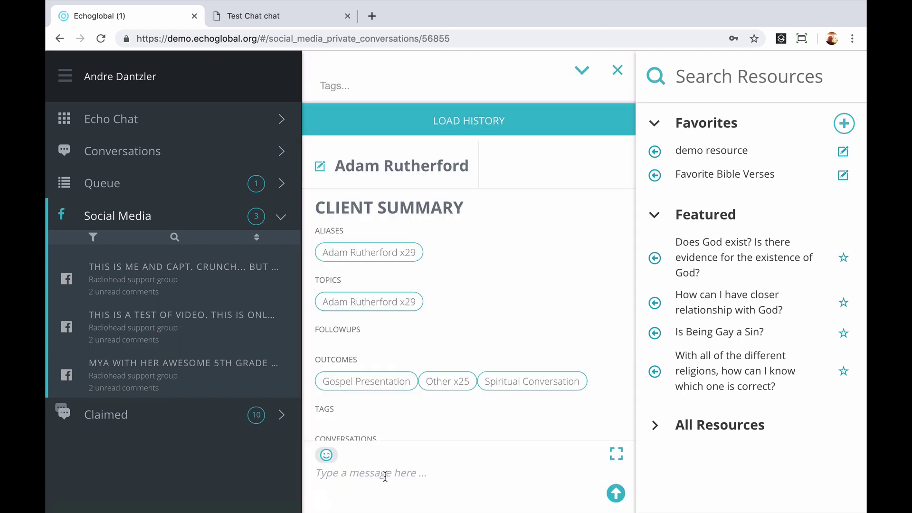
pyautogui.click(385, 476)
pyautogui.write('This is a private message sent through FB messenger')
pyautogui.click(616, 494)
# Open the active Chat Demo conversation and review its available actions, such as blocking, PDF view, transfer and bug report
pyautogui.click(139, 161)
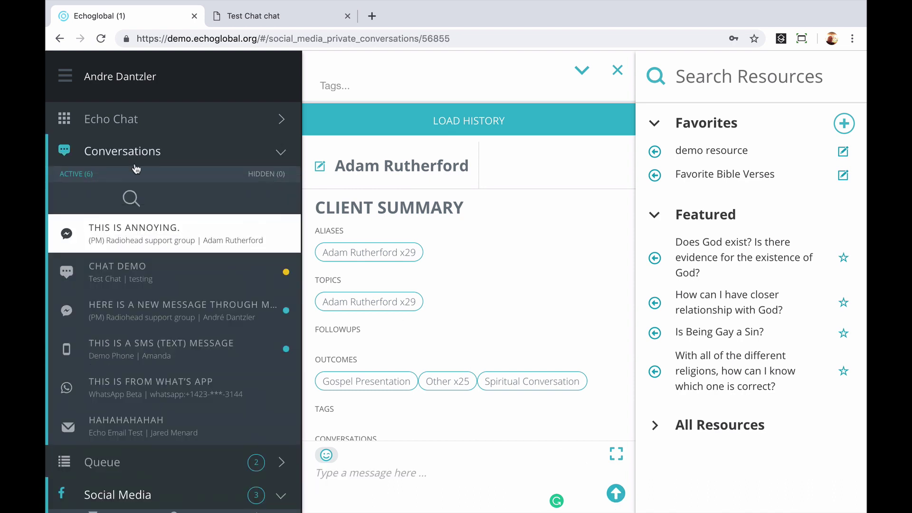
pyautogui.click(136, 269)
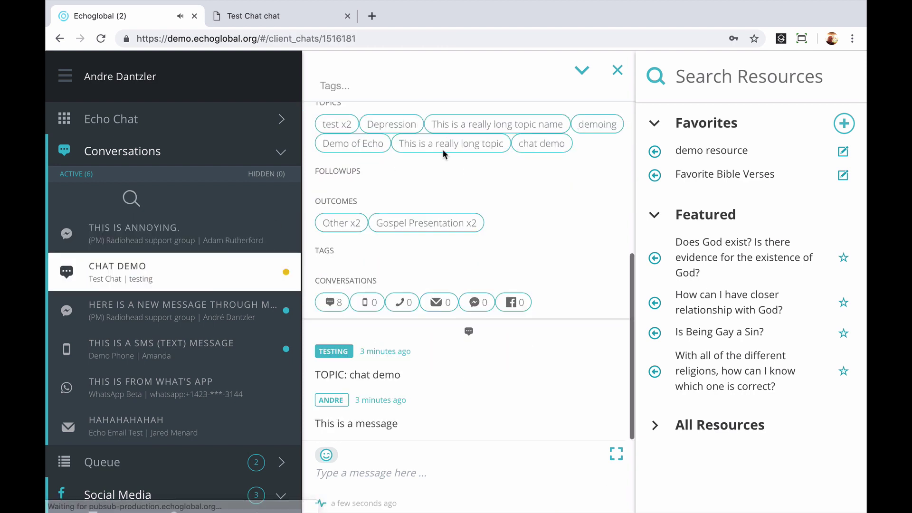
pyautogui.click(579, 76)
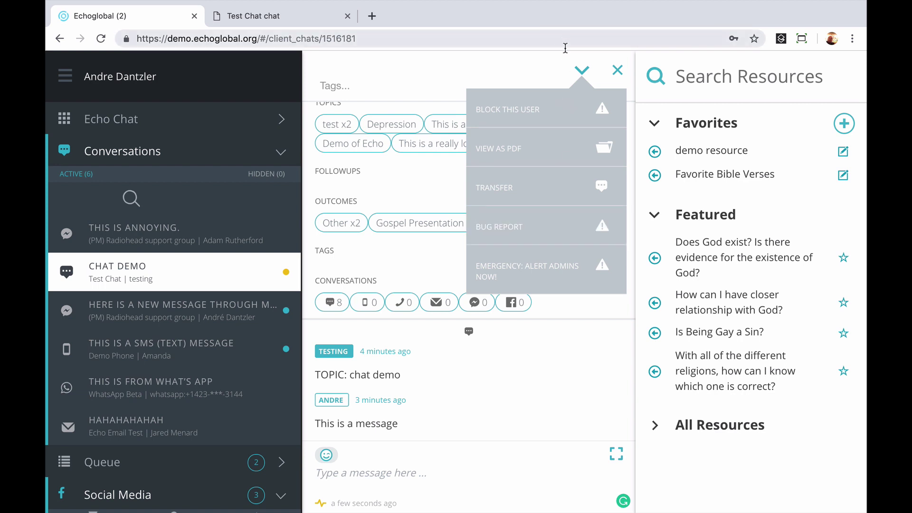
pyautogui.click(581, 72)
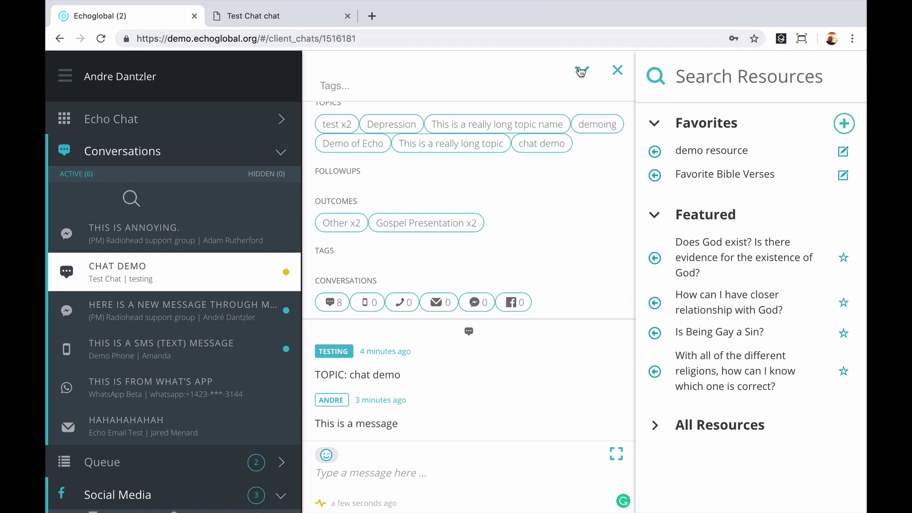
pyautogui.click(581, 72)
# Expand All Resources and look through the list of available resource articles
pyautogui.click(655, 427)
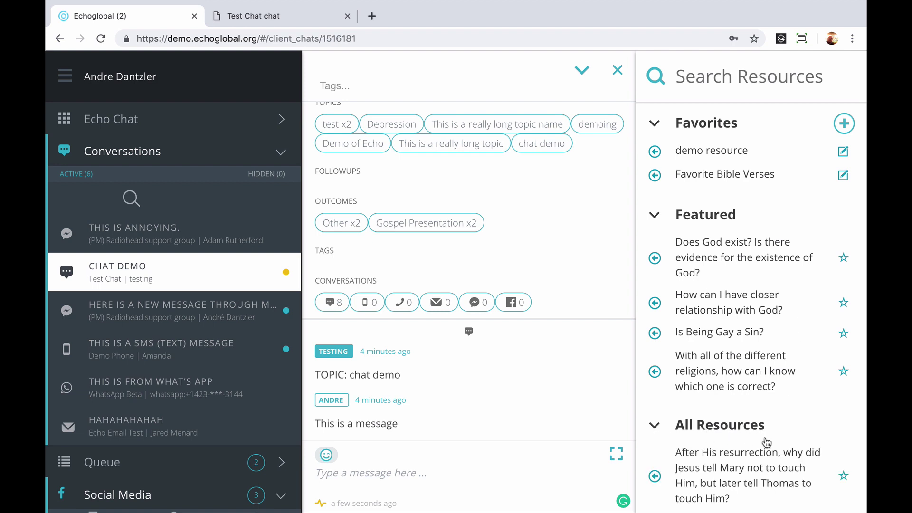
pyautogui.scroll(-10, 826, 431)
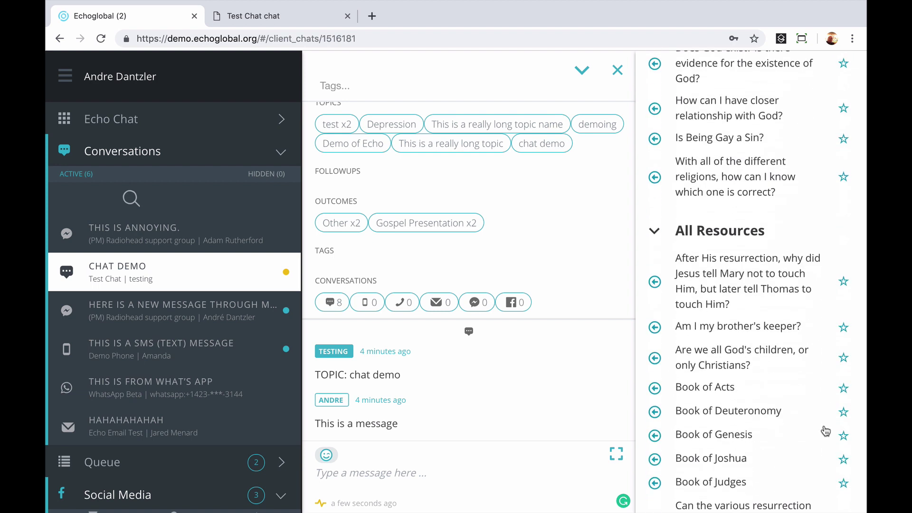
pyautogui.scroll(-5, 826, 431)
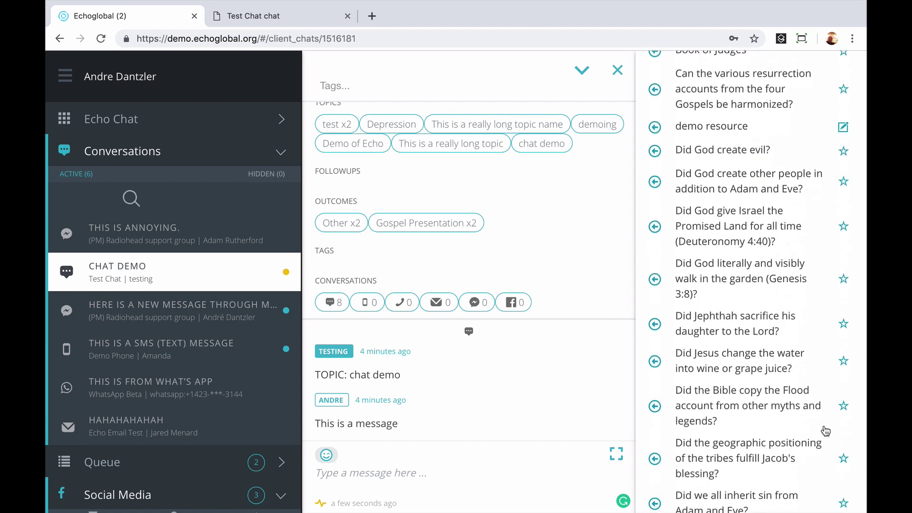
pyautogui.scroll(20, 826, 431)
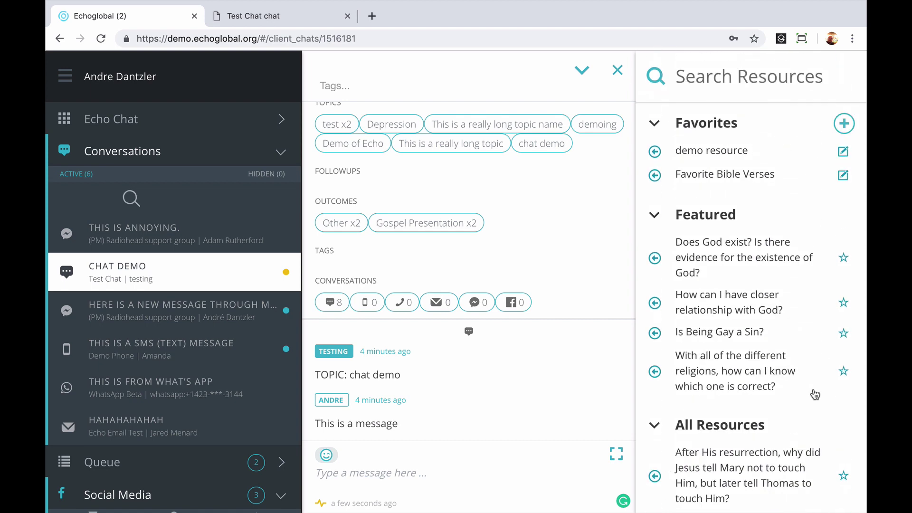
# Search the resources for "god", read the "Did God create evil?" article and return to the results
pyautogui.click(694, 78)
pyautogui.write('god')
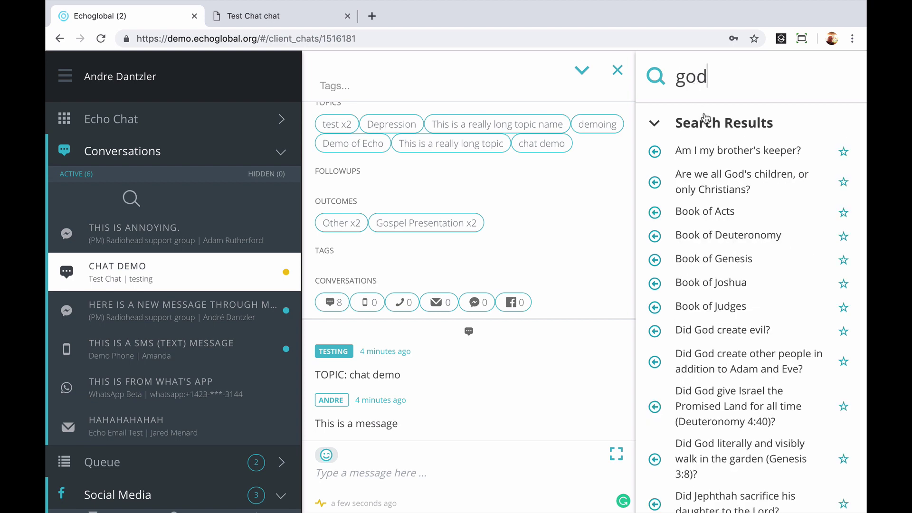
pyautogui.click(718, 332)
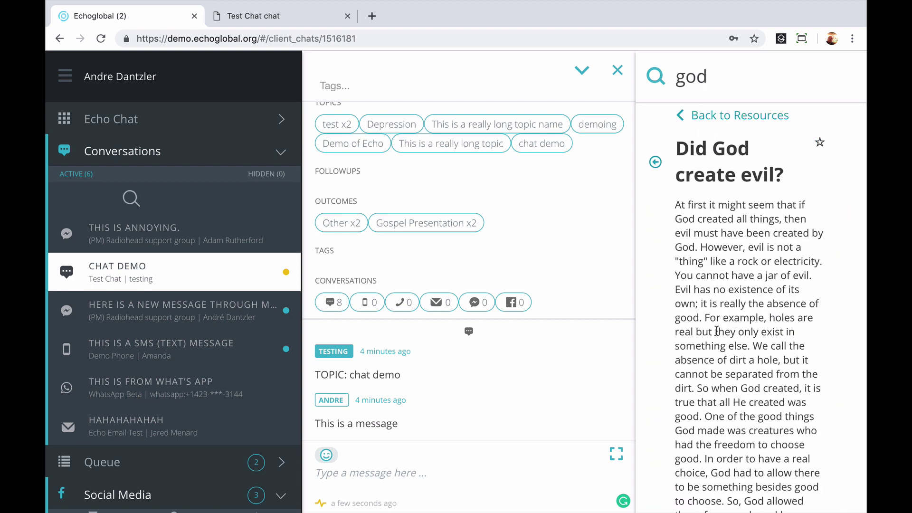
pyautogui.scroll(-5, 680, 207)
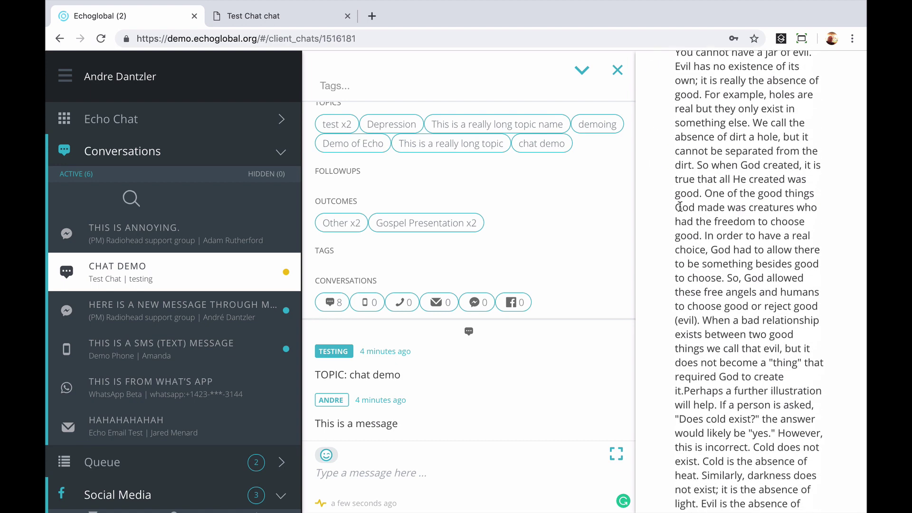
pyautogui.scroll(5, 680, 206)
pyautogui.click(690, 116)
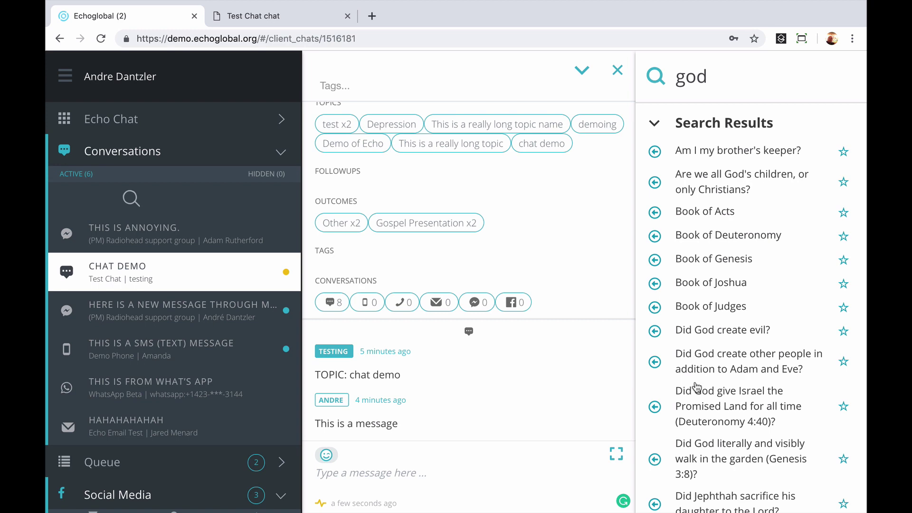
# Read the article "Did God give Israel the Promised Land for all time (Deuteronomy 4:40)?" and return to the results
pyautogui.click(698, 401)
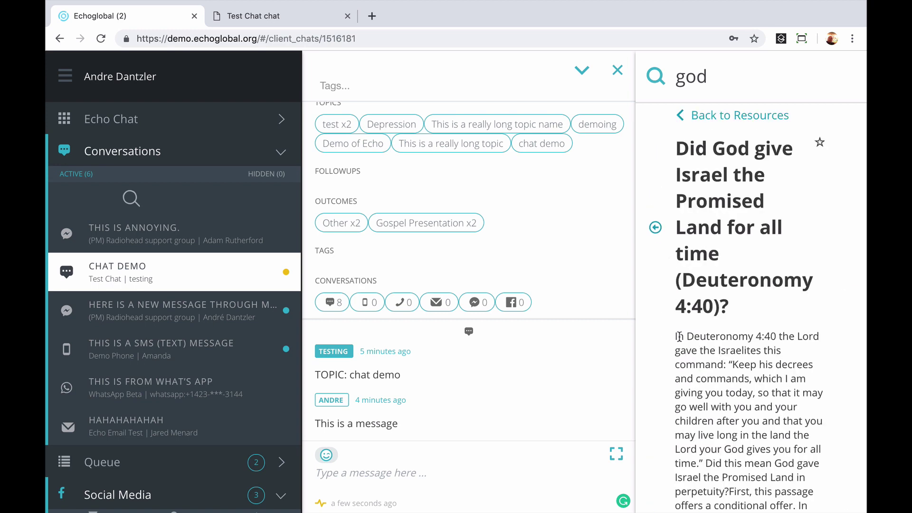
pyautogui.scroll(-15, 680, 336)
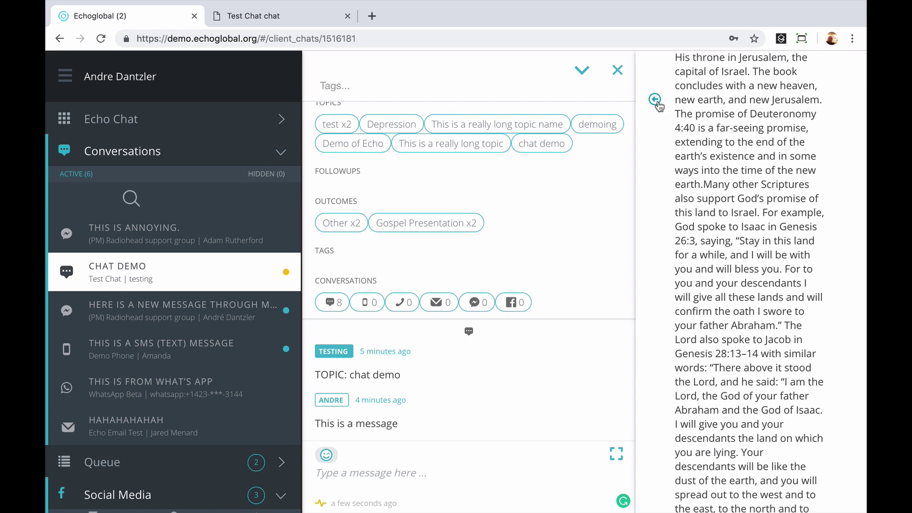
pyautogui.scroll(-6, 700, 218)
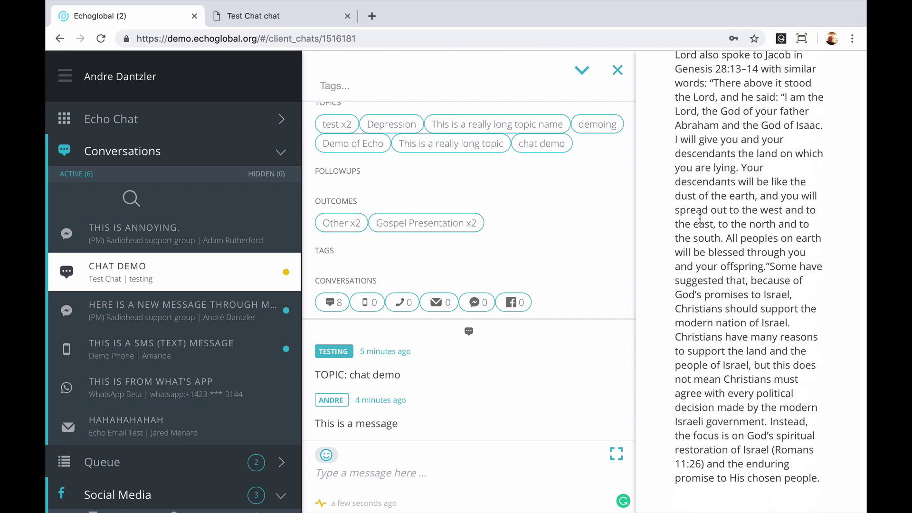
pyautogui.scroll(20, 700, 219)
pyautogui.scroll(5, 700, 219)
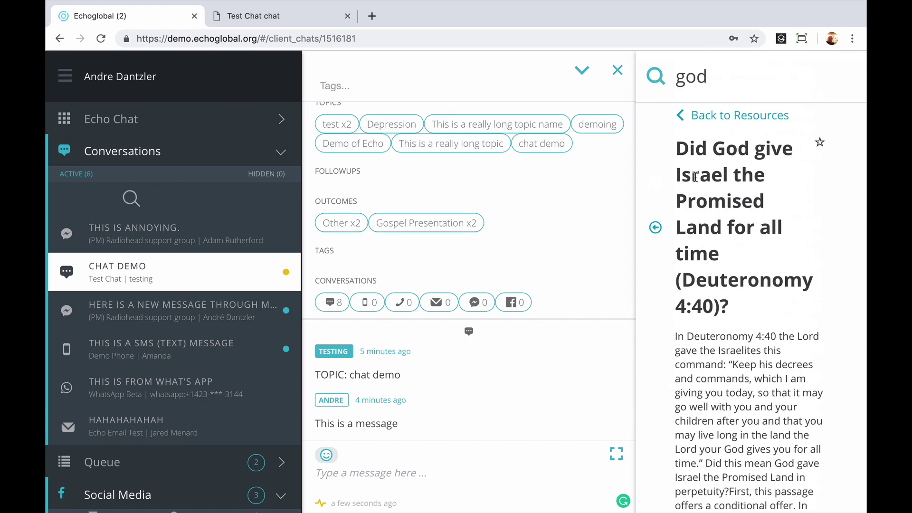
pyautogui.click(711, 115)
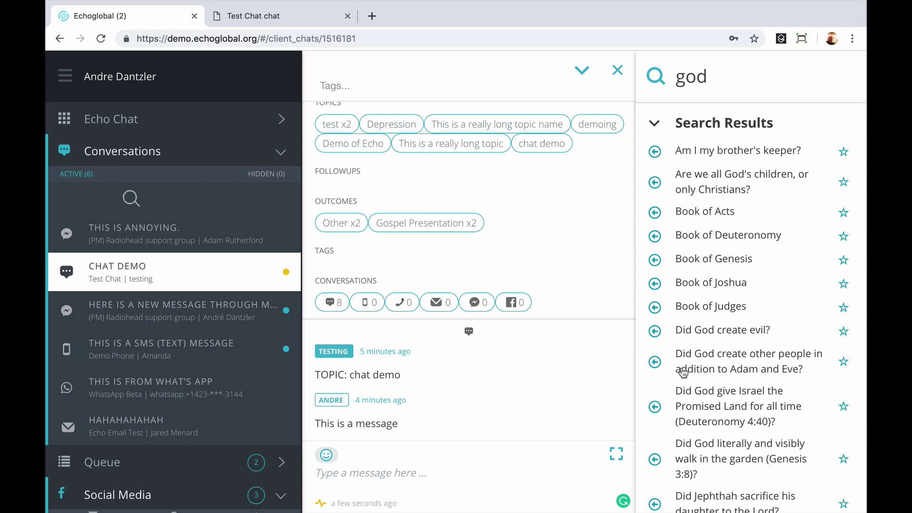
# Insert the favorite "demo resource" into the Chat Demo reply and add the line "You can type new things here" without sending
pyautogui.click(692, 126)
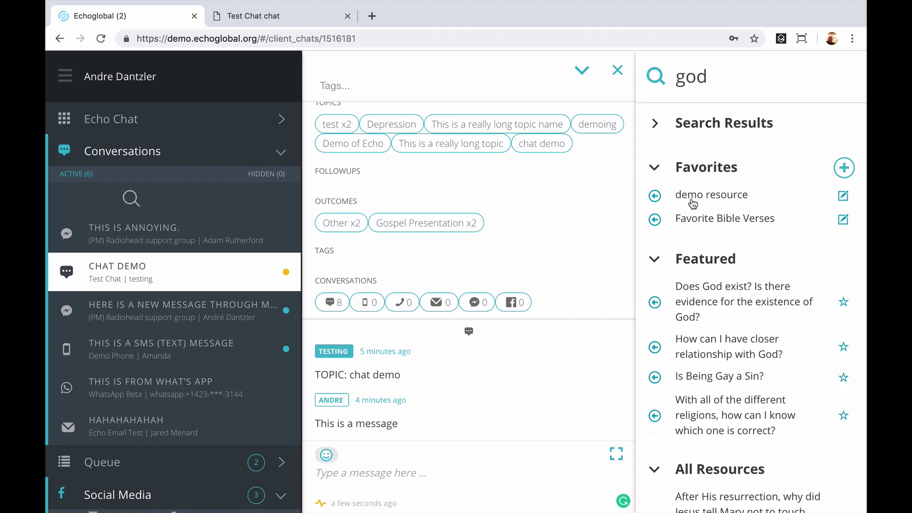
pyautogui.click(655, 196)
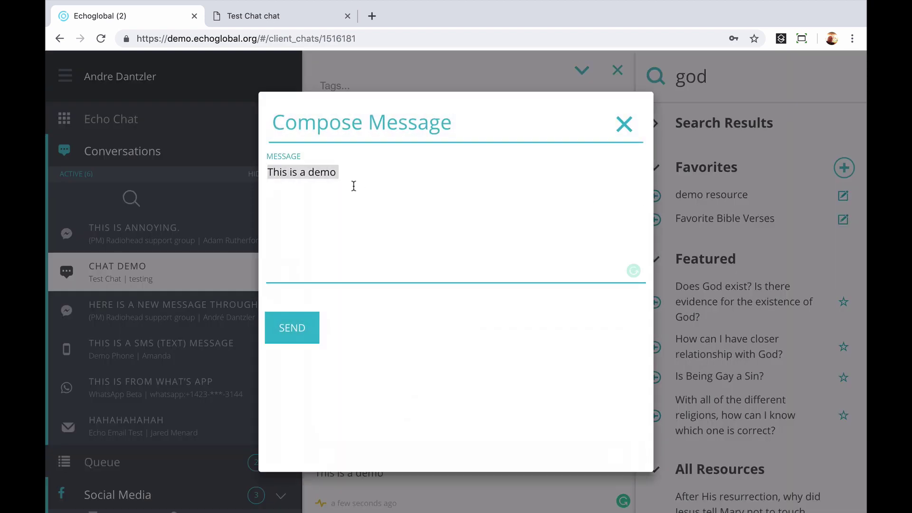
pyautogui.click(344, 200)
pyautogui.write('You can type new things here')
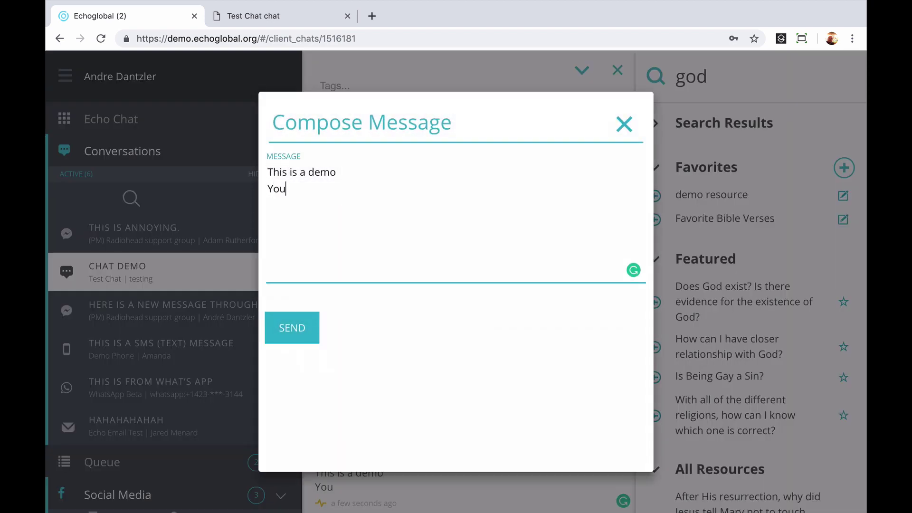
pyautogui.click(624, 124)
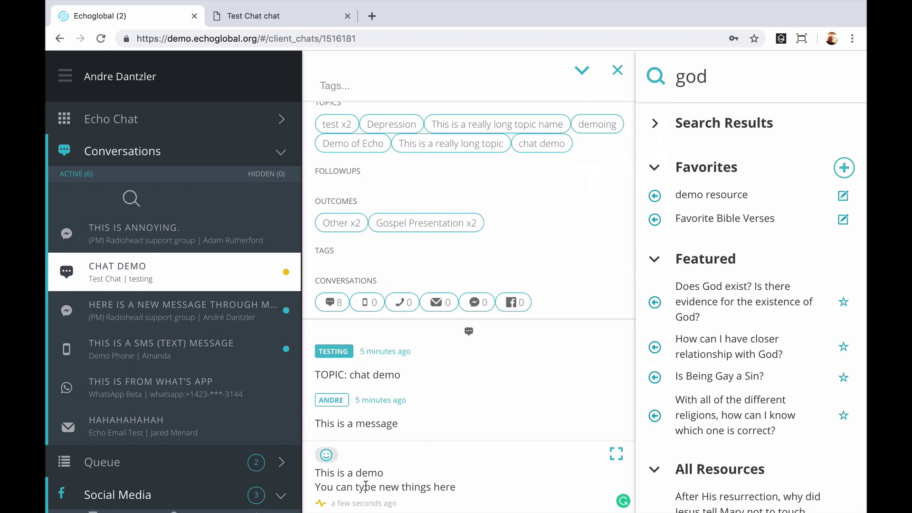
# Send the drafted reply and add the "Does God exist?" and "How can I have closer relationship with God?" resources to the favorites
pyautogui.press('Return')
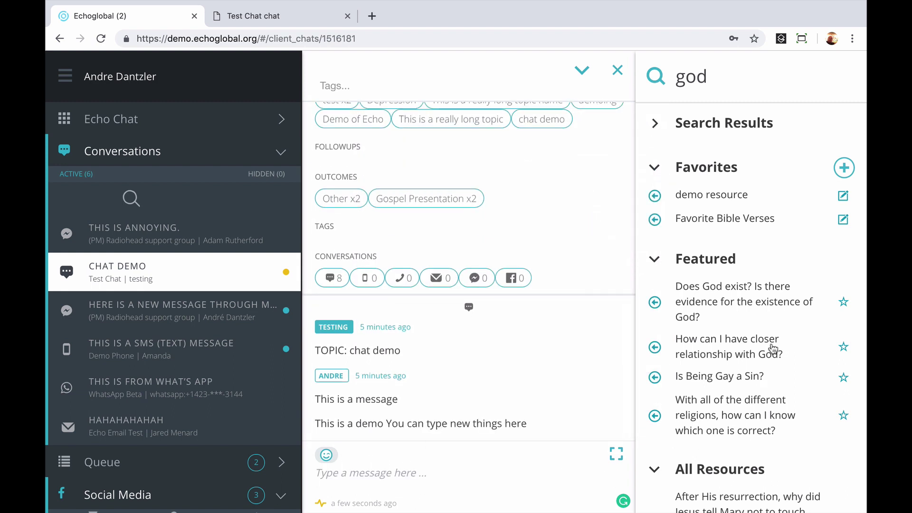
pyautogui.click(843, 304)
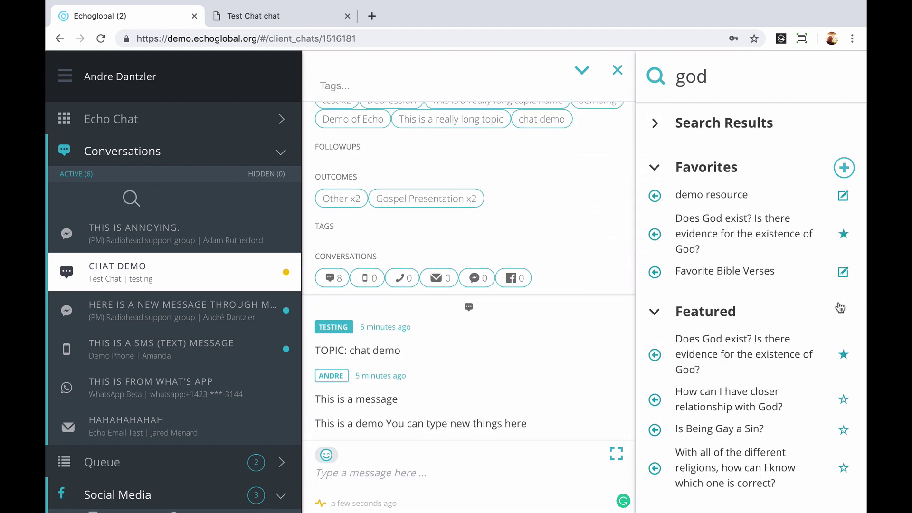
pyautogui.click(744, 403)
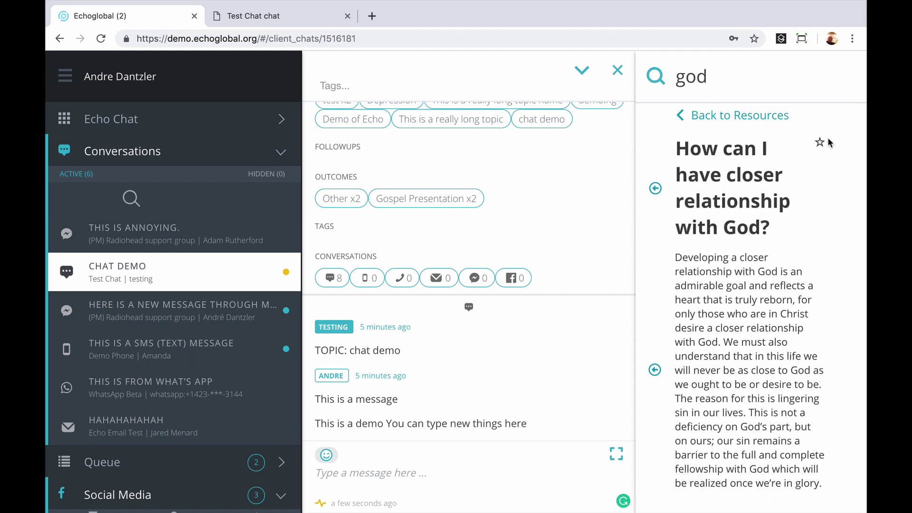
pyautogui.click(753, 117)
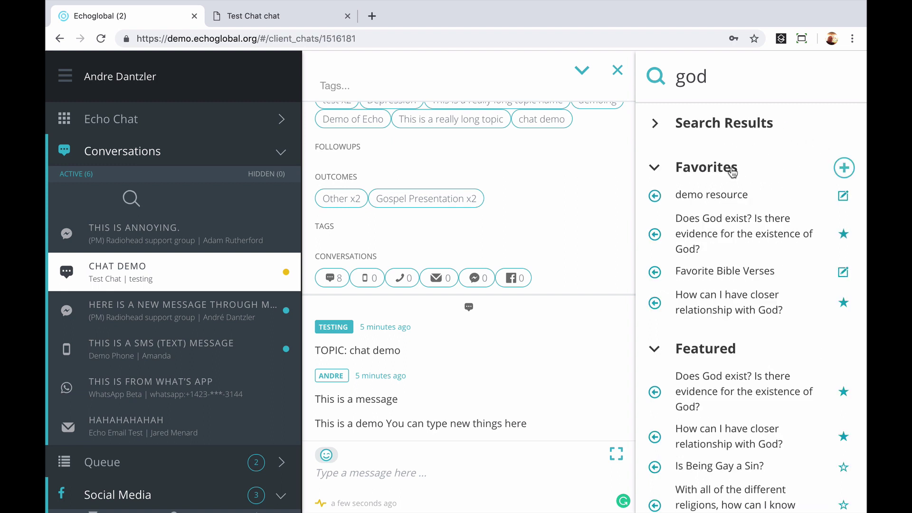
# Create a new resource titled "Meaningful Quote or Scripture" with the content "Here is where you can type notes to use later."
pyautogui.click(844, 167)
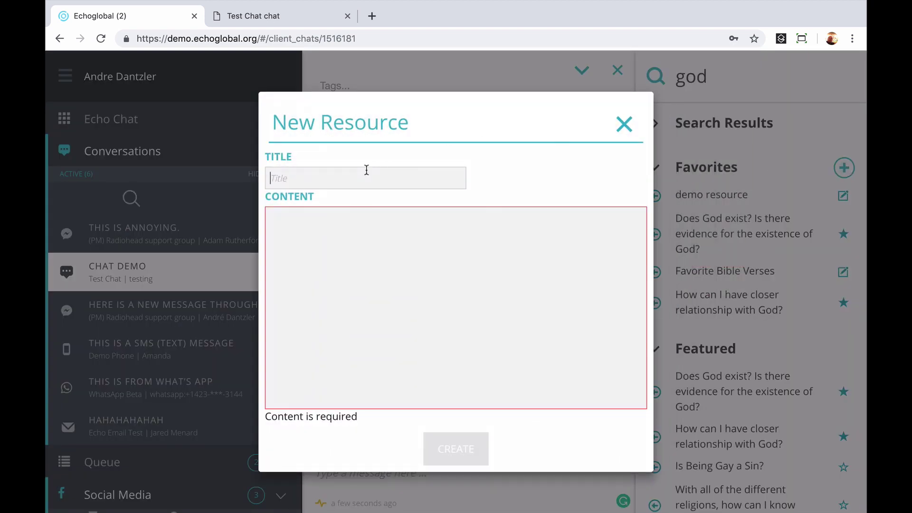
pyautogui.write('Meaningful Quote or Scripture')
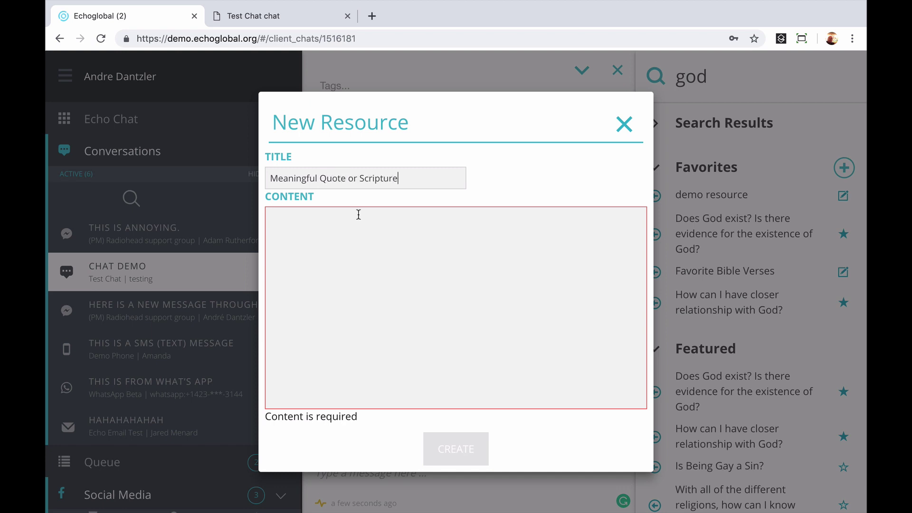
pyautogui.click(372, 228)
pyautogui.write('Here is ')
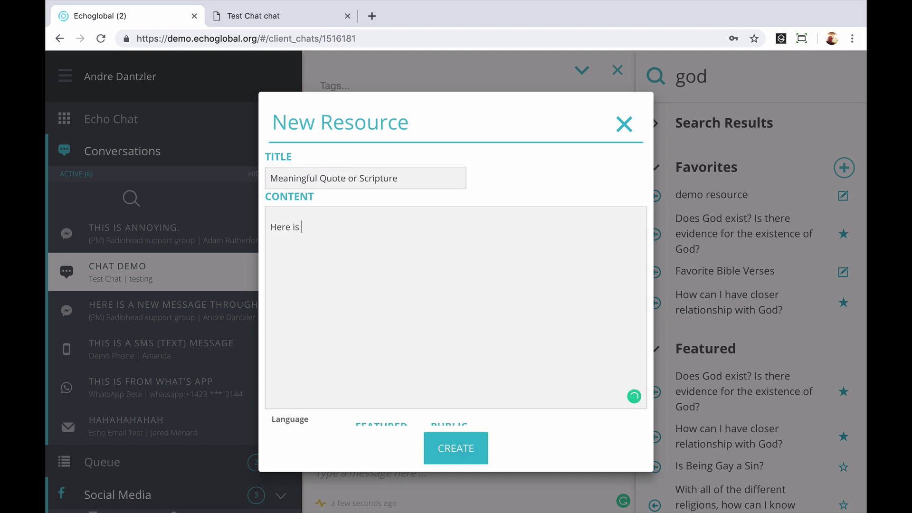
pyautogui.write('where you can type no')
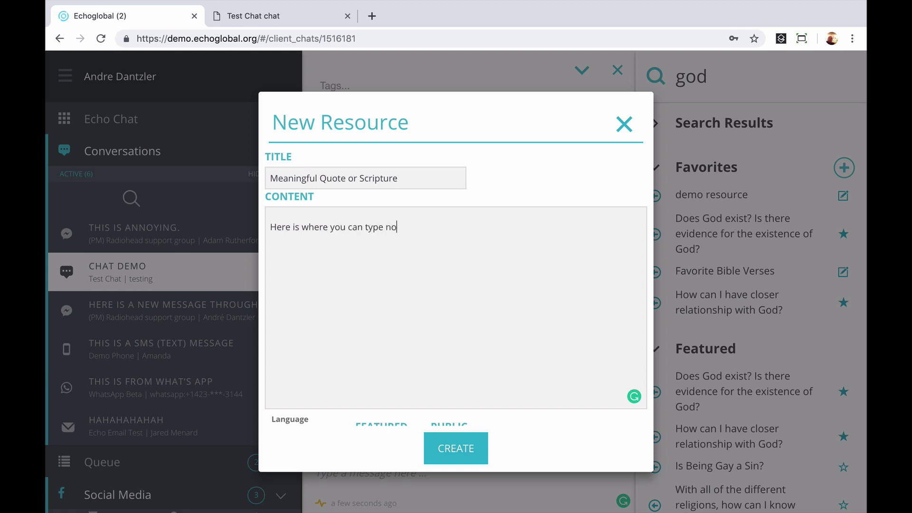
pyautogui.write('tes to use later.')
pyautogui.click(456, 449)
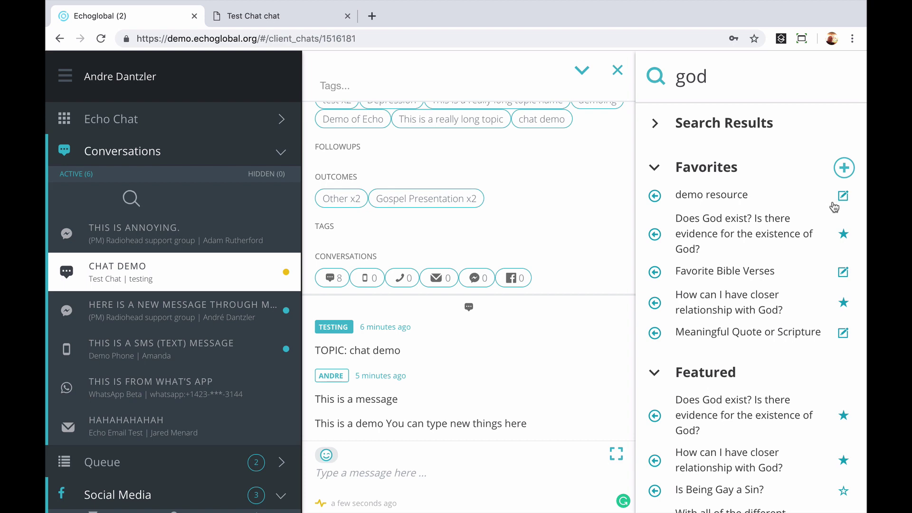
# Check the editable details of "Meaningful Quote or Scripture", insert its content into the Chat Demo reply and send it
pyautogui.click(843, 333)
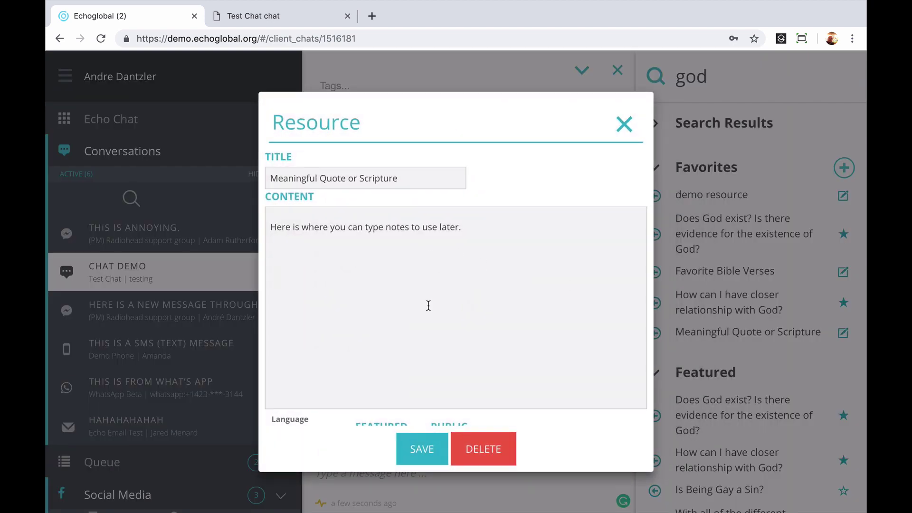
pyautogui.click(625, 125)
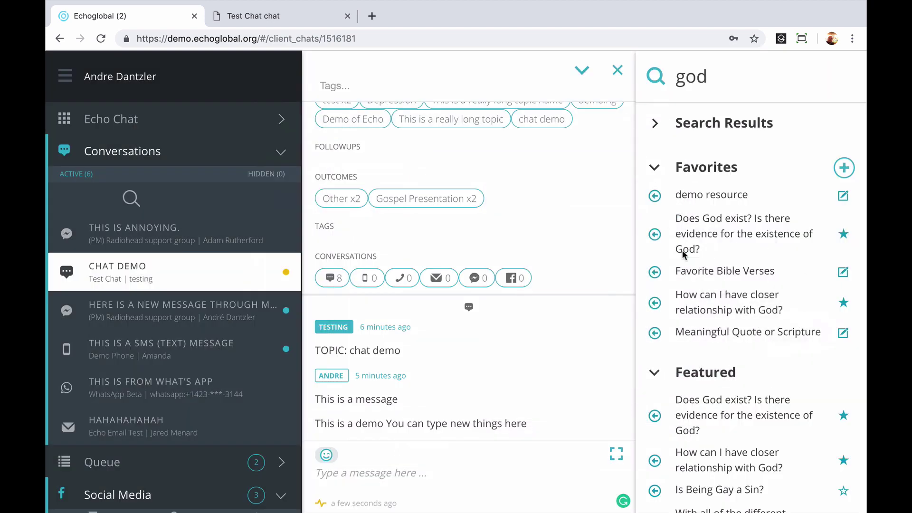
pyautogui.click(719, 333)
pyautogui.click(656, 239)
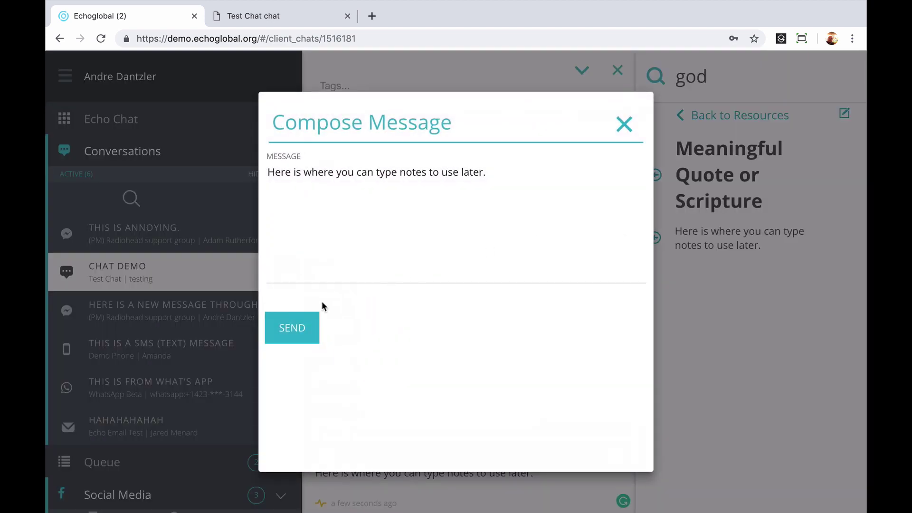
pyautogui.click(298, 328)
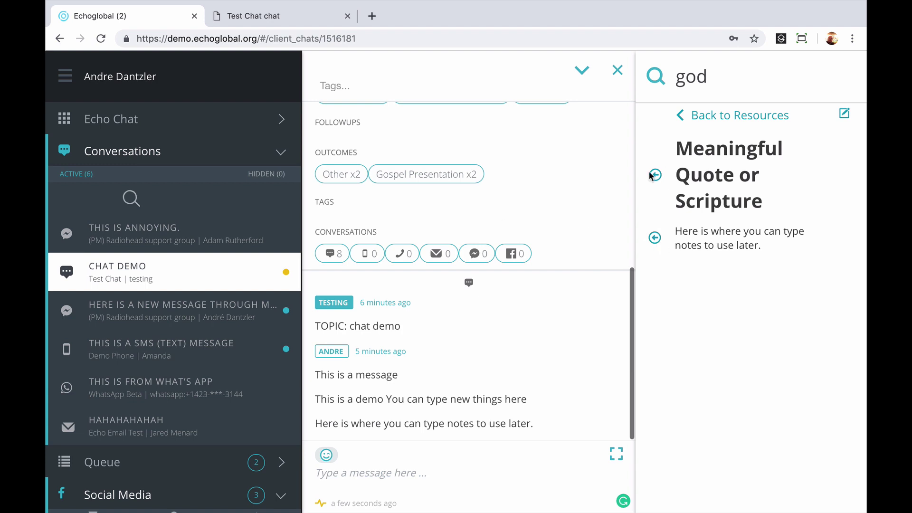
# Bring up the Chat Demo conversation's closing review form and look over its flag, tag, outcome and notes fields
pyautogui.click(615, 77)
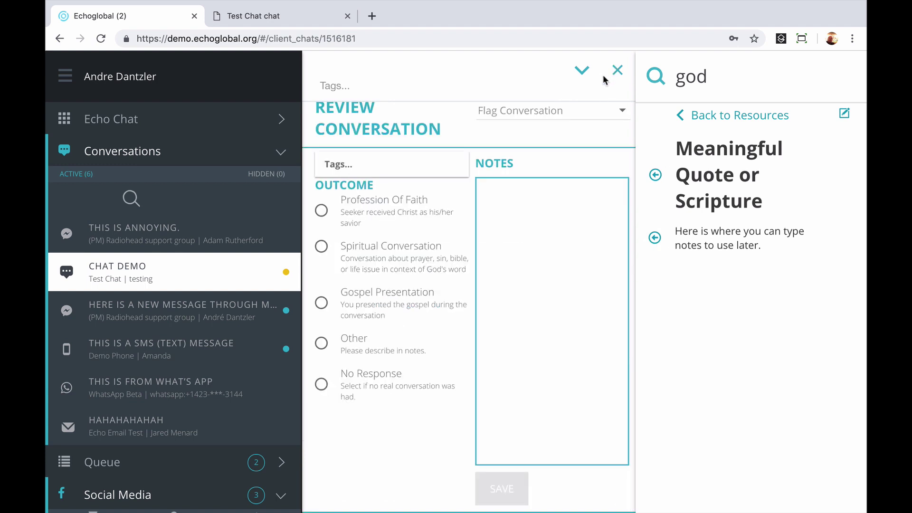
pyautogui.scroll(2, 488, 178)
pyautogui.scroll(-1, 489, 179)
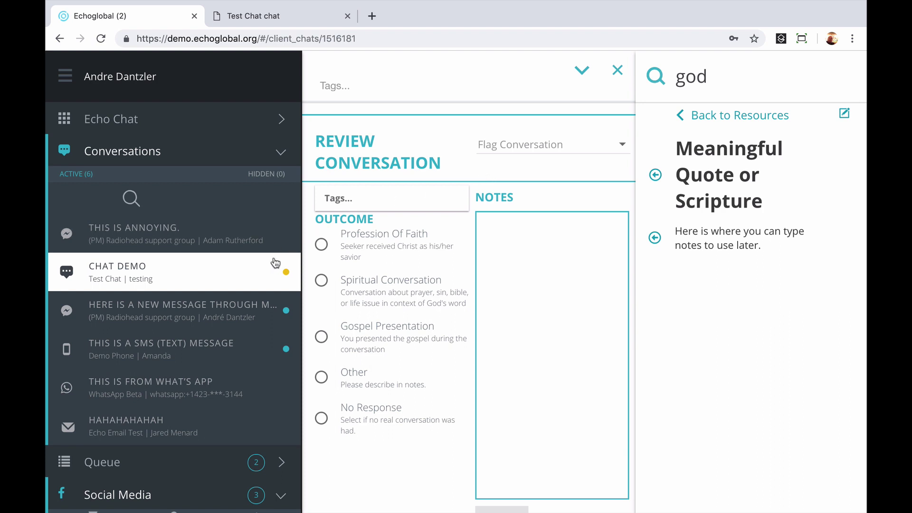
# Open the "Here is a new message through M..." conversation and send "Here is a gospel conversation message for them to read."
pyautogui.click(246, 314)
pyautogui.click(363, 477)
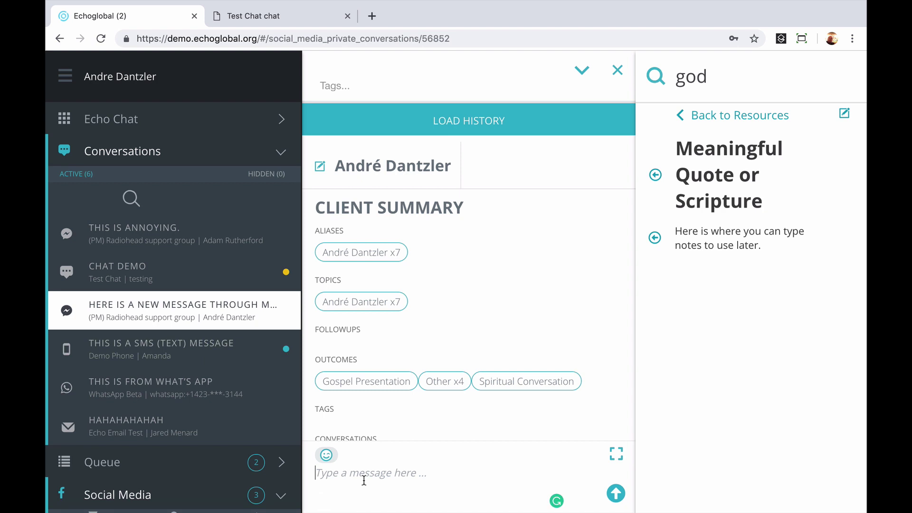
pyautogui.write('Here is a gospel conversat')
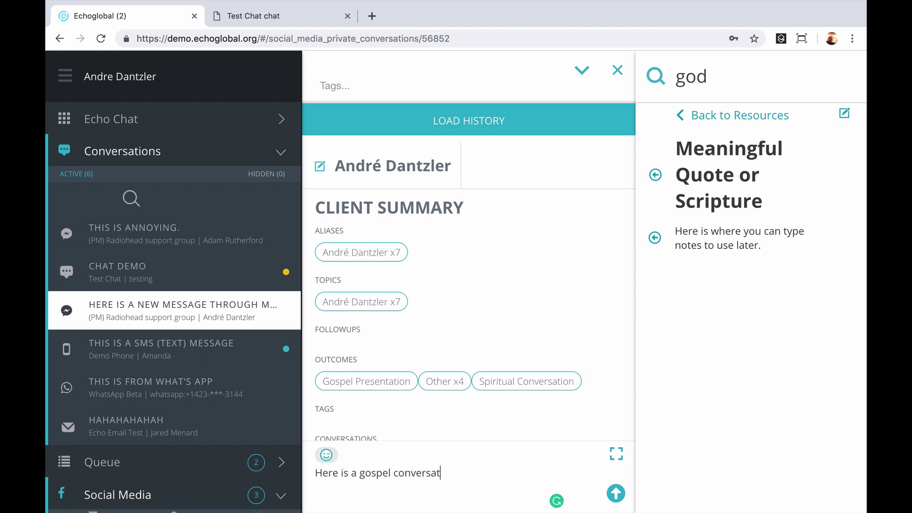
pyautogui.write('ion message for them to read.')
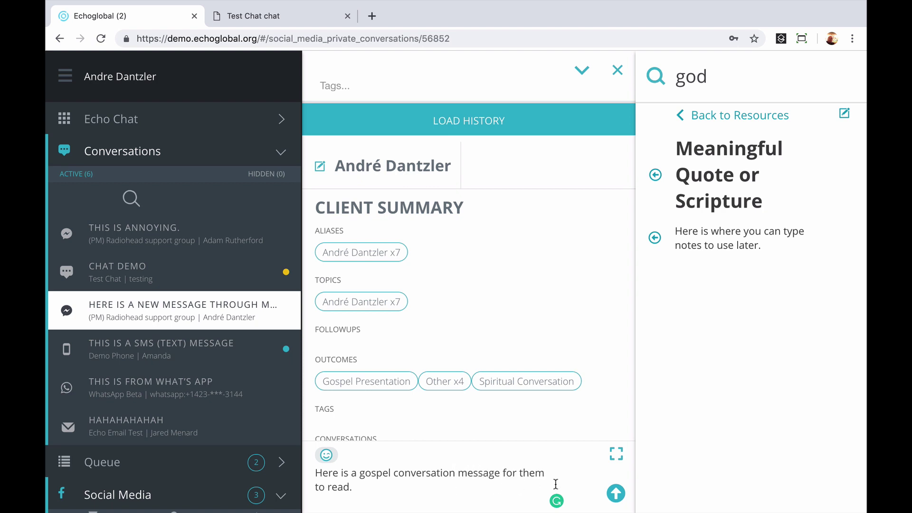
pyautogui.click(613, 493)
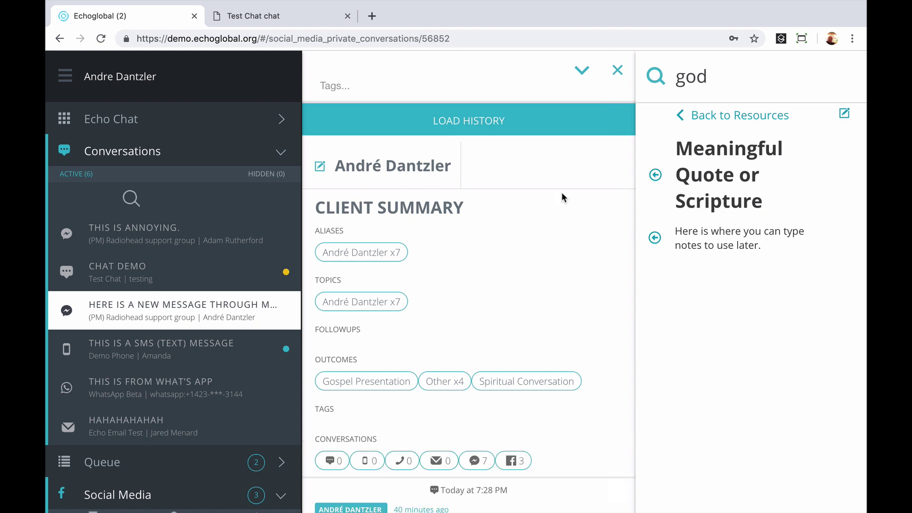
# Add the tags "demo" and "depression" in the conversation's review form
pyautogui.scroll(-10, 520, 271)
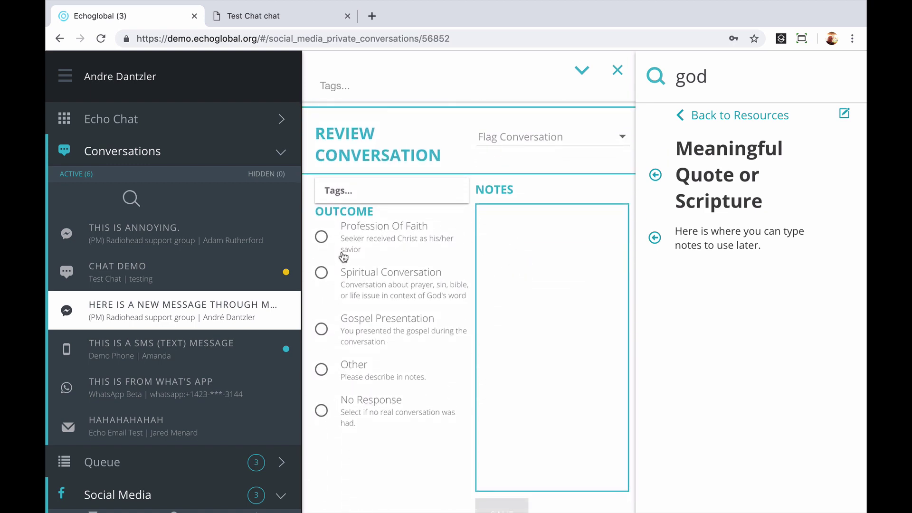
pyautogui.click(336, 193)
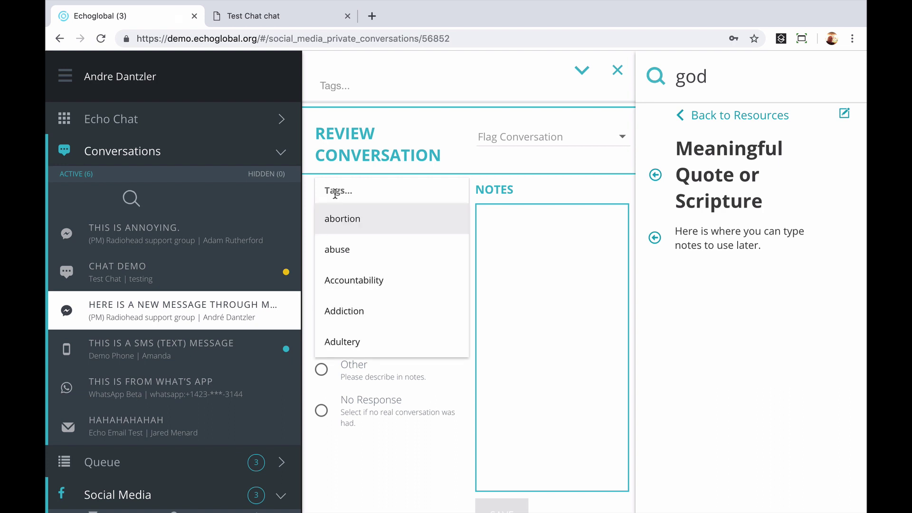
pyautogui.write('demo')
pyautogui.press('Return')
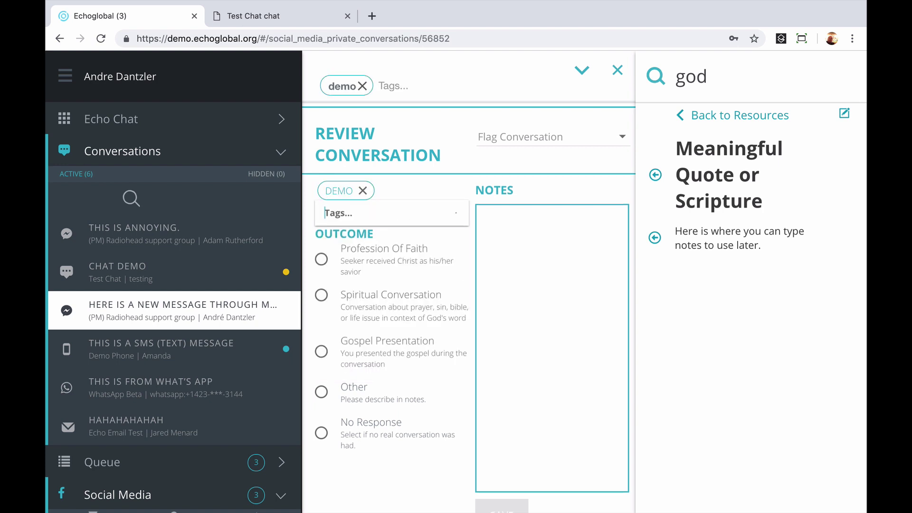
pyautogui.click(533, 272)
pyautogui.click(391, 212)
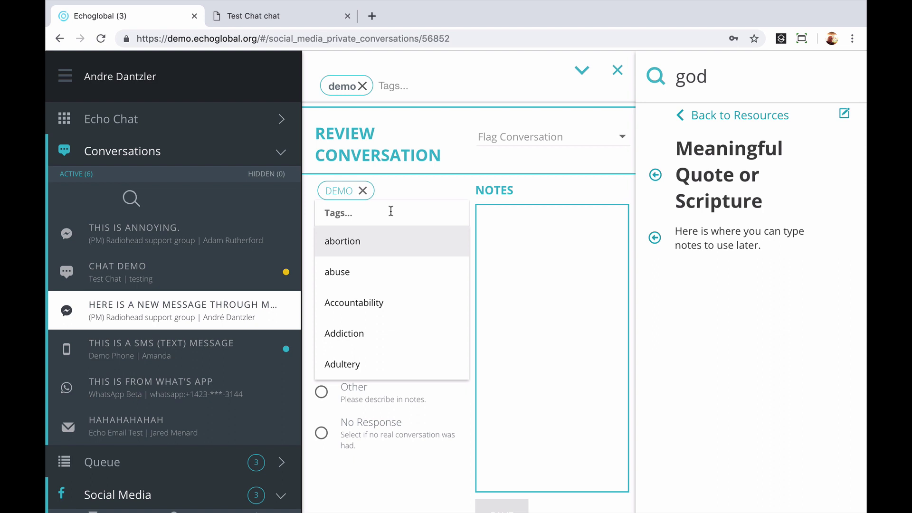
pyautogui.write('depression')
pyautogui.click(387, 239)
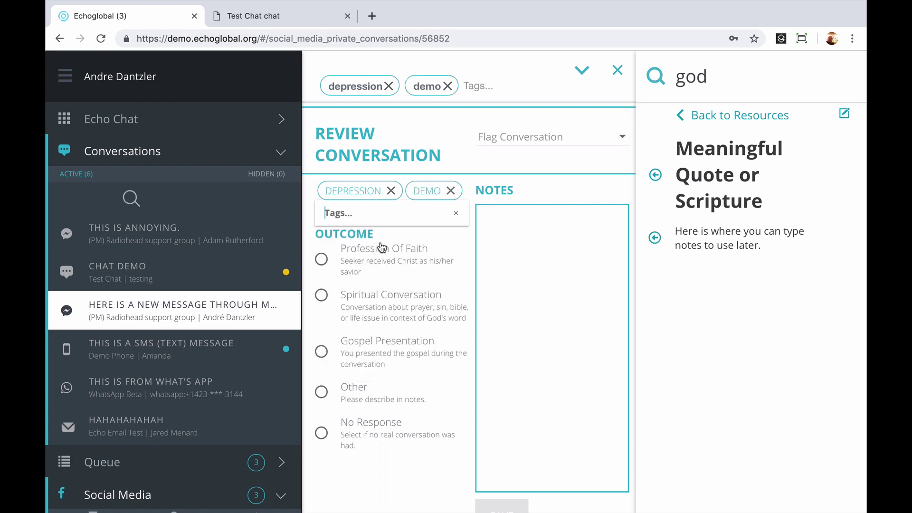
pyautogui.click(491, 281)
# Try the Profession Of Faith, Spiritual Conversation and Gospel Presentation outcomes, and set the conversation's outcome to Other
pyautogui.click(376, 263)
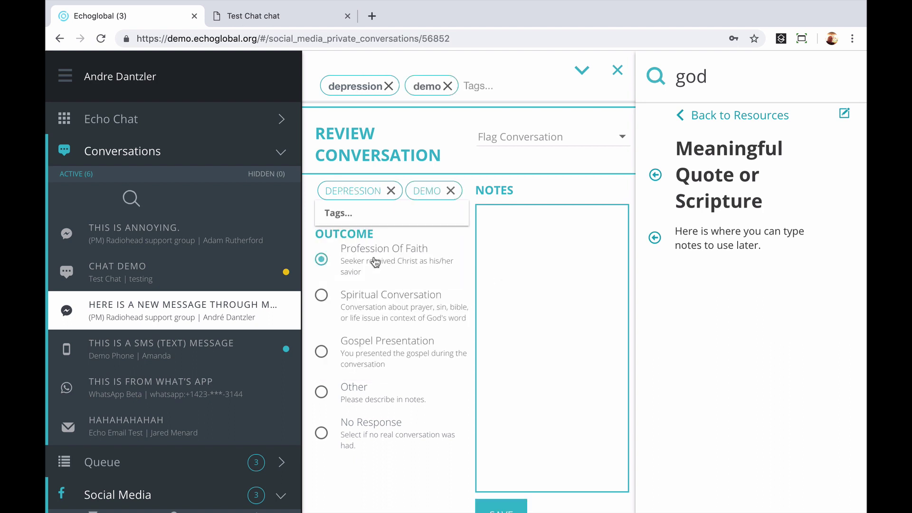
pyautogui.click(374, 307)
pyautogui.click(322, 352)
pyautogui.click(321, 393)
# Enter "This is a demo of Echo. Here is where you will type notes" in the review notes
pyautogui.write('This is a demo of Echo')
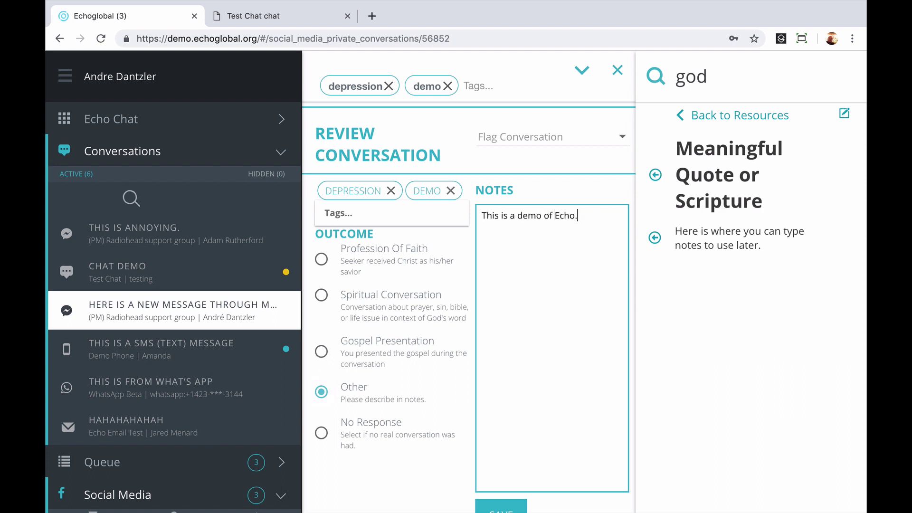
pyautogui.write('.  Here is wehr')
pyautogui.press('BackSpace')
pyautogui.press('BackSpace')
pyautogui.press('BackSpace')
pyautogui.press('BackSpace')
pyautogui.write('where you will type ')
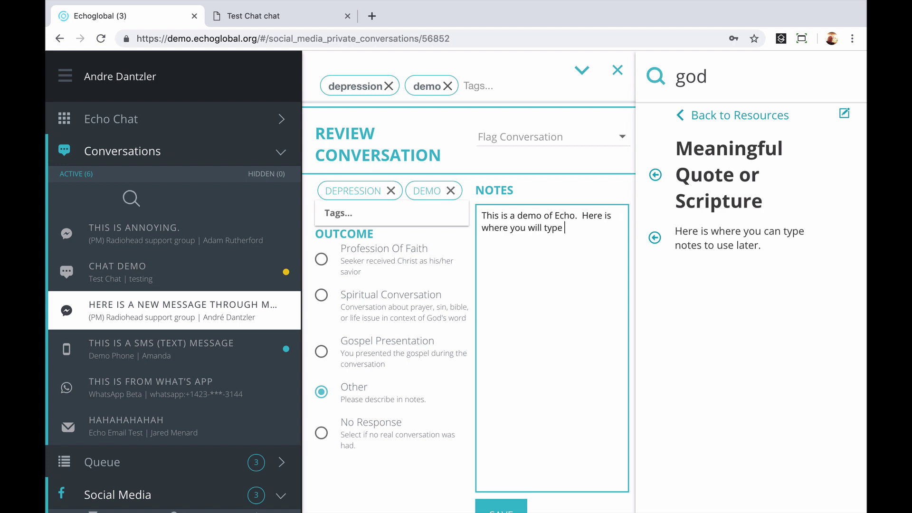
pyautogui.write('notes')
# Look through the conversation flag options and flag the conversation as "For Review / Feedback"
pyautogui.click(620, 138)
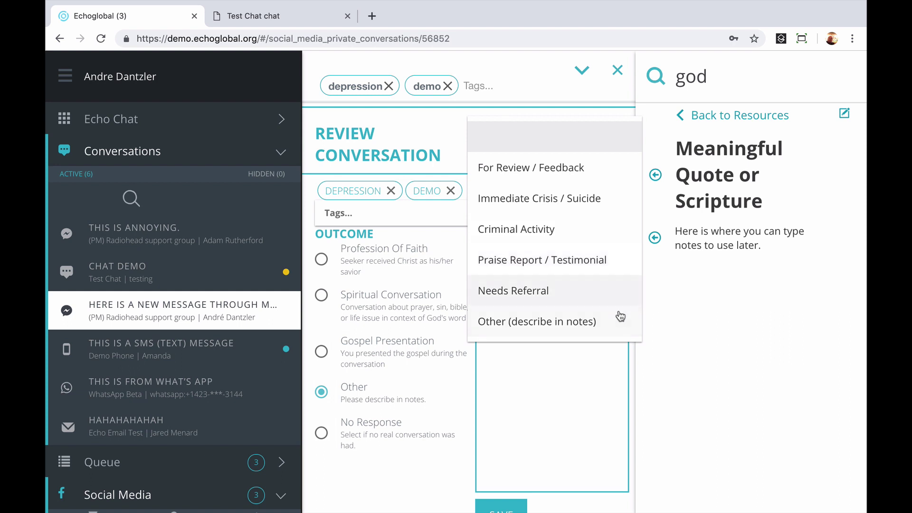
pyautogui.click(573, 377)
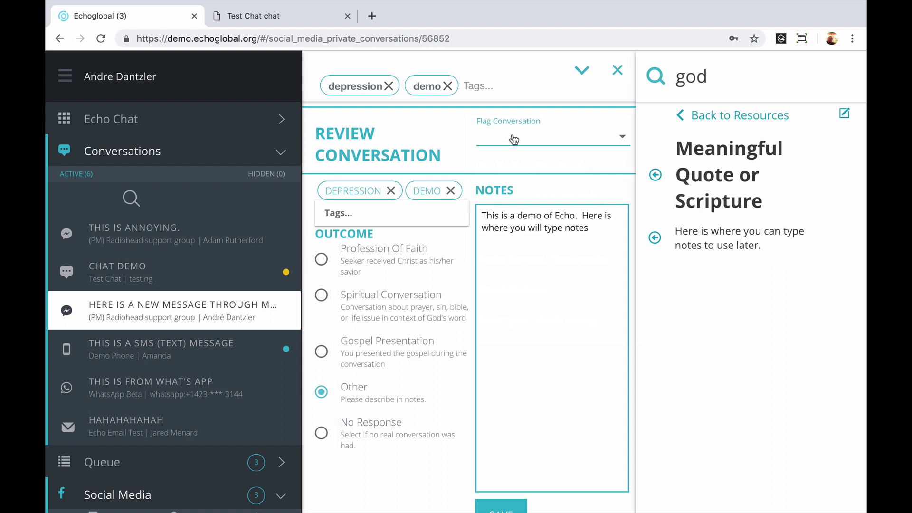
pyautogui.click(612, 145)
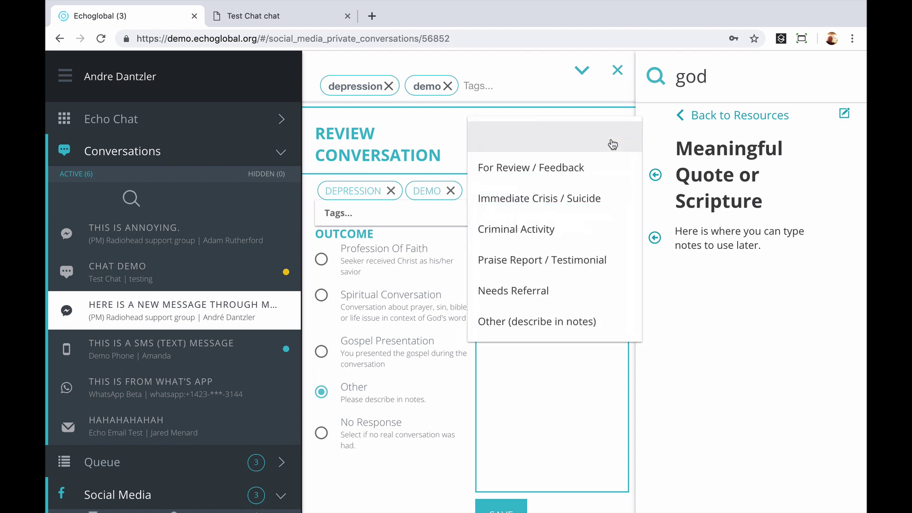
pyautogui.click(598, 167)
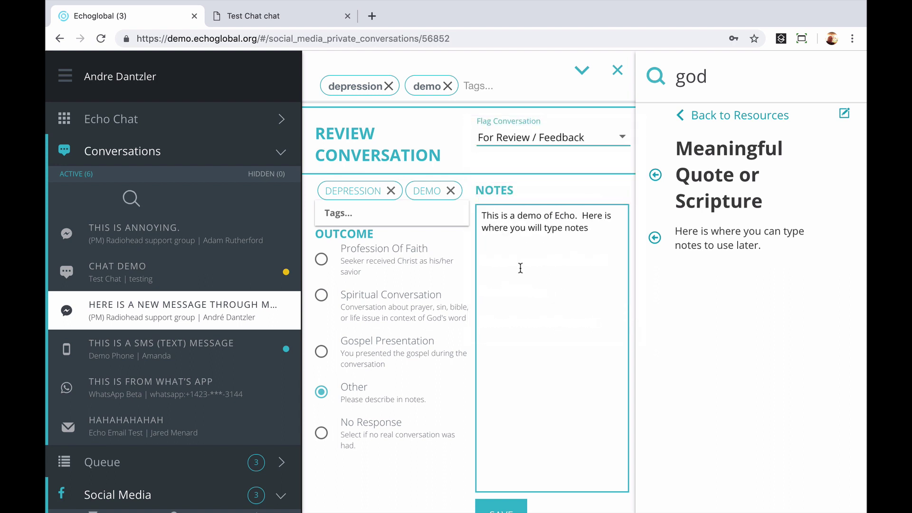
# Add the line "This is a demo including a flag" to the notes and save the conversation review
pyautogui.click(519, 266)
pyautogui.press('Return')
pyautogui.write('This is a demo including a flag')
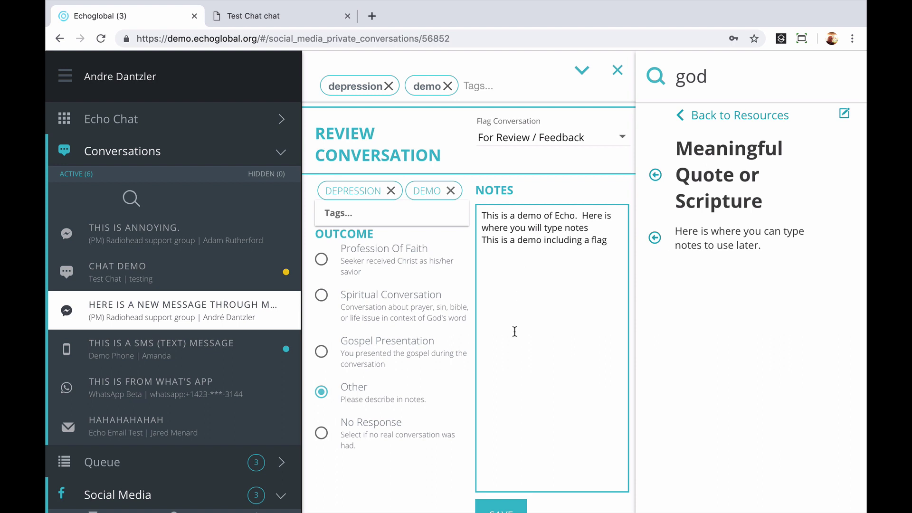
pyautogui.scroll(-1, 514, 332)
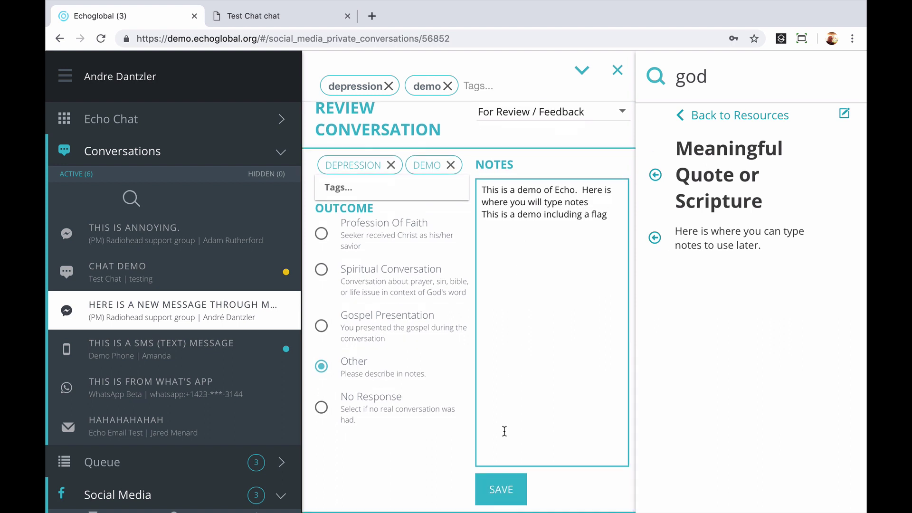
pyautogui.click(500, 499)
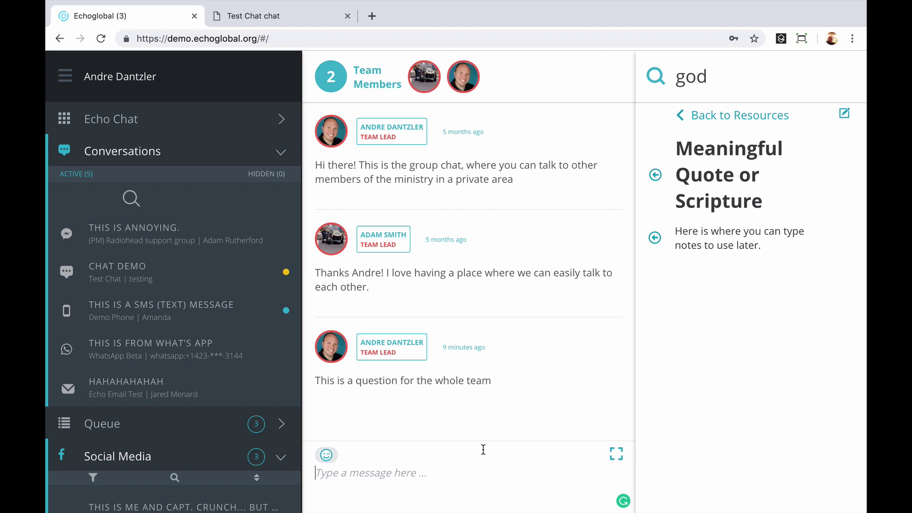
# Open the overview of Echo's main areas and return to the Talk area
pyautogui.click(67, 77)
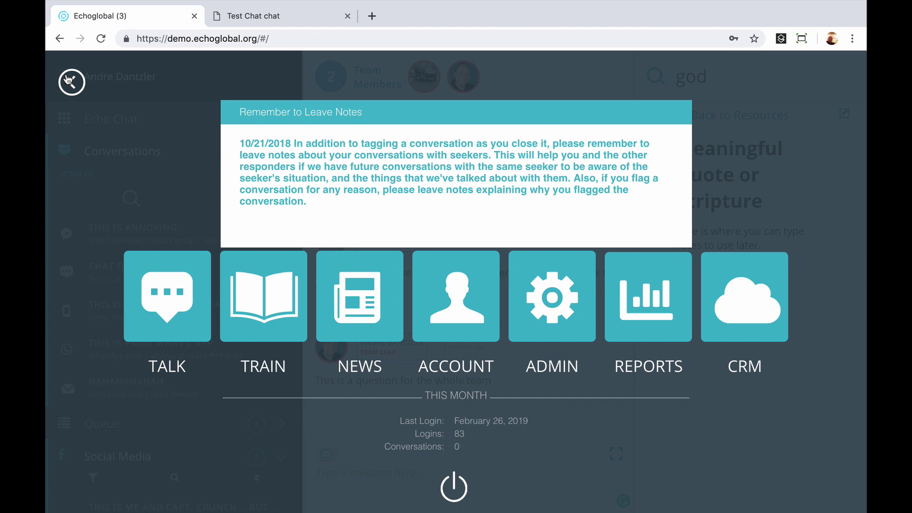
pyautogui.click(169, 287)
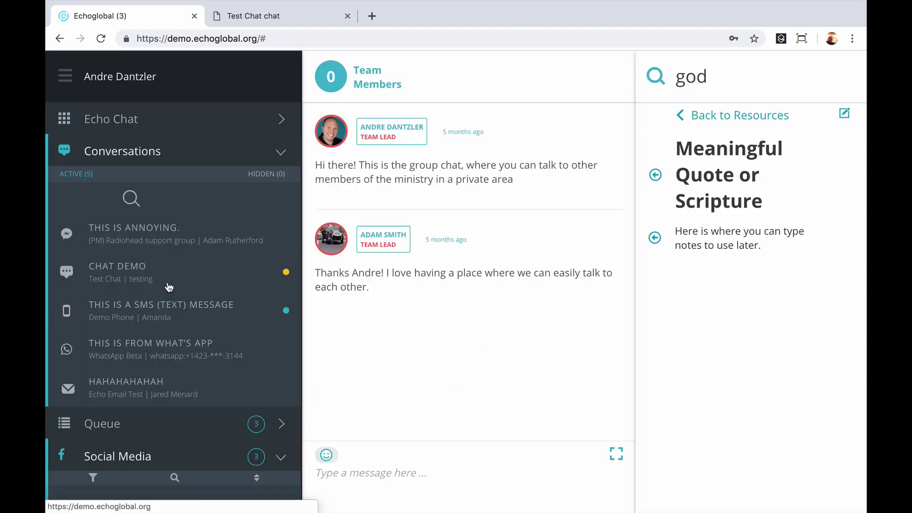